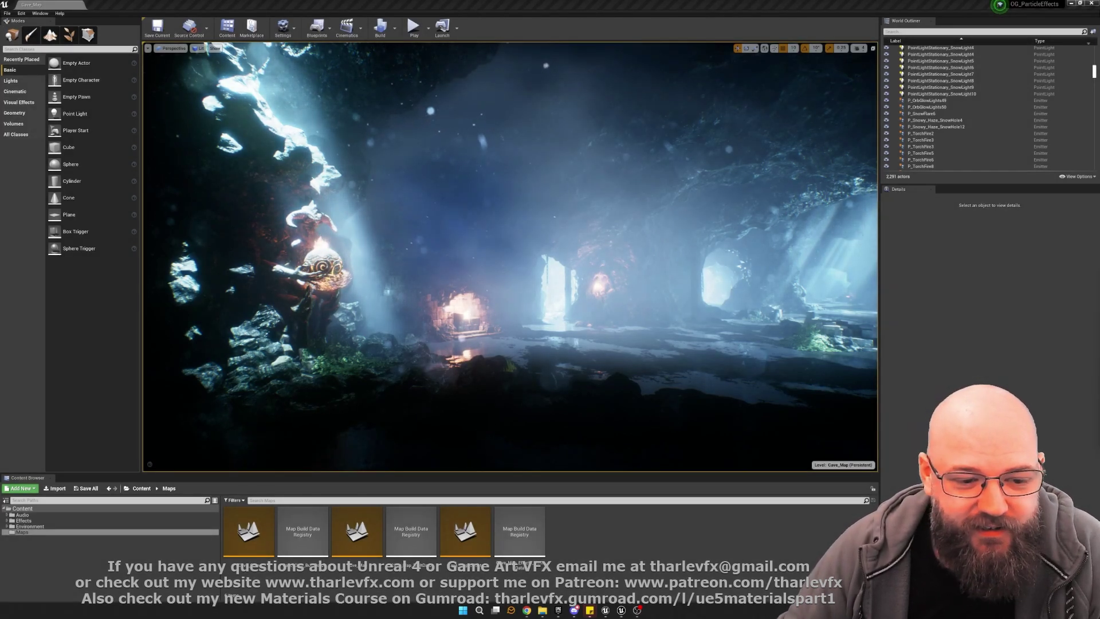
Step: Open the Epic Games Launcher, find the Particle Effects project among the samples, and minimize the launcher
right_drag(501, 263, 518, 281)
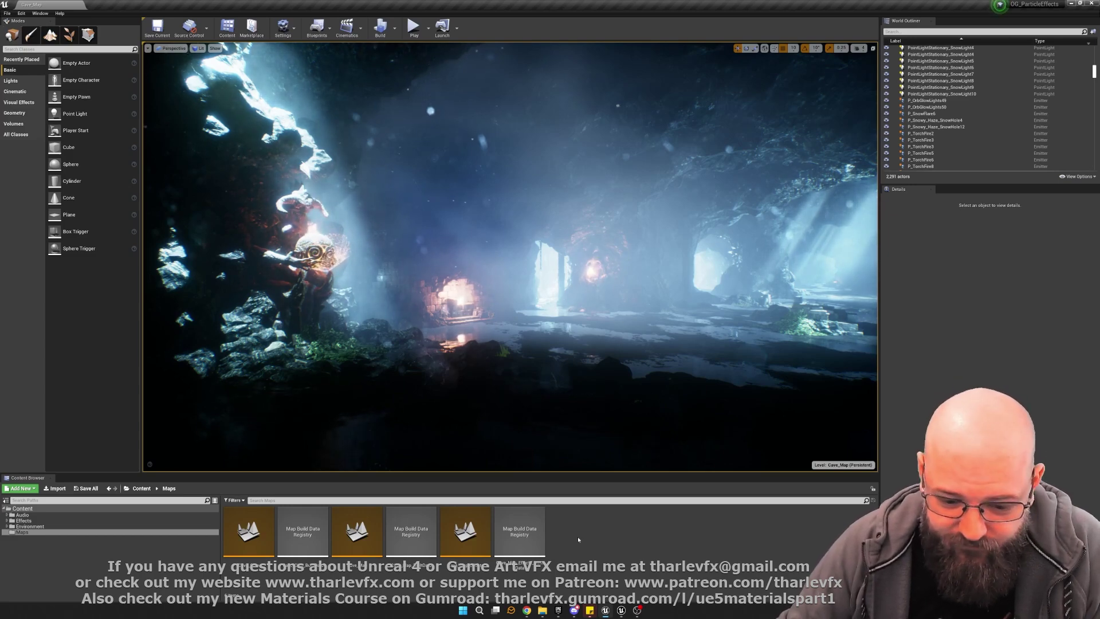
click(558, 610)
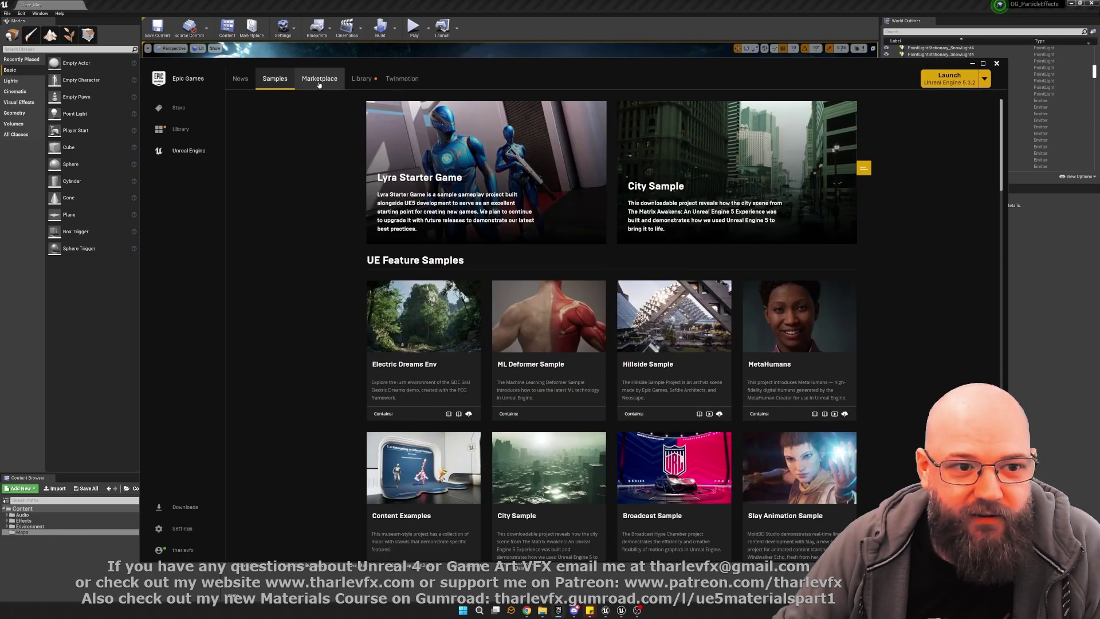
scroll(929, 399, down, 6)
scroll(929, 399, down, 10)
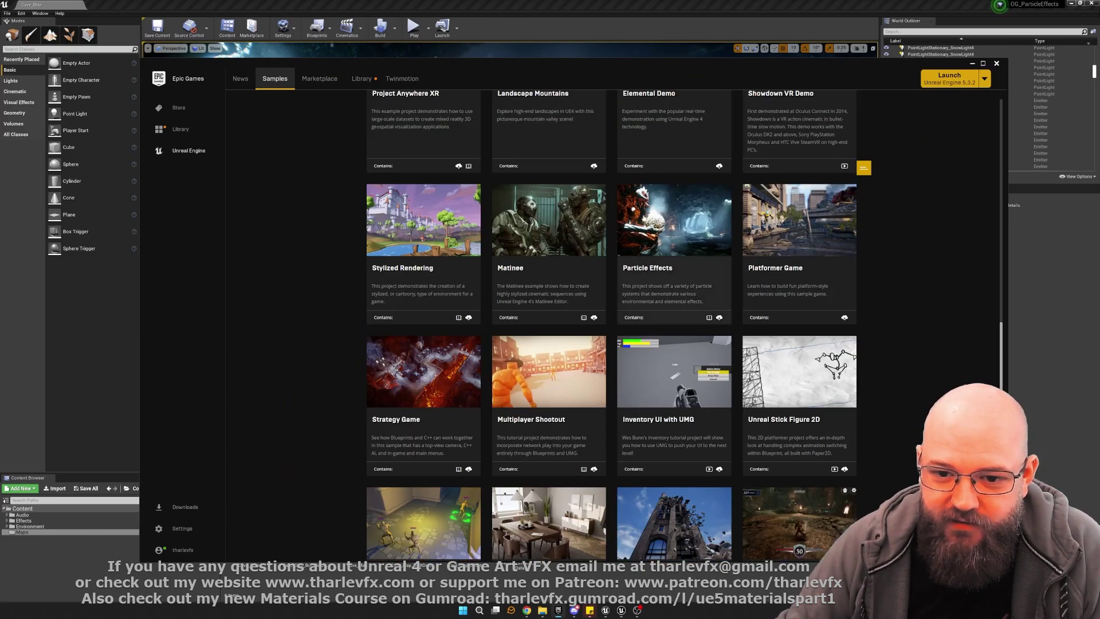
click(972, 63)
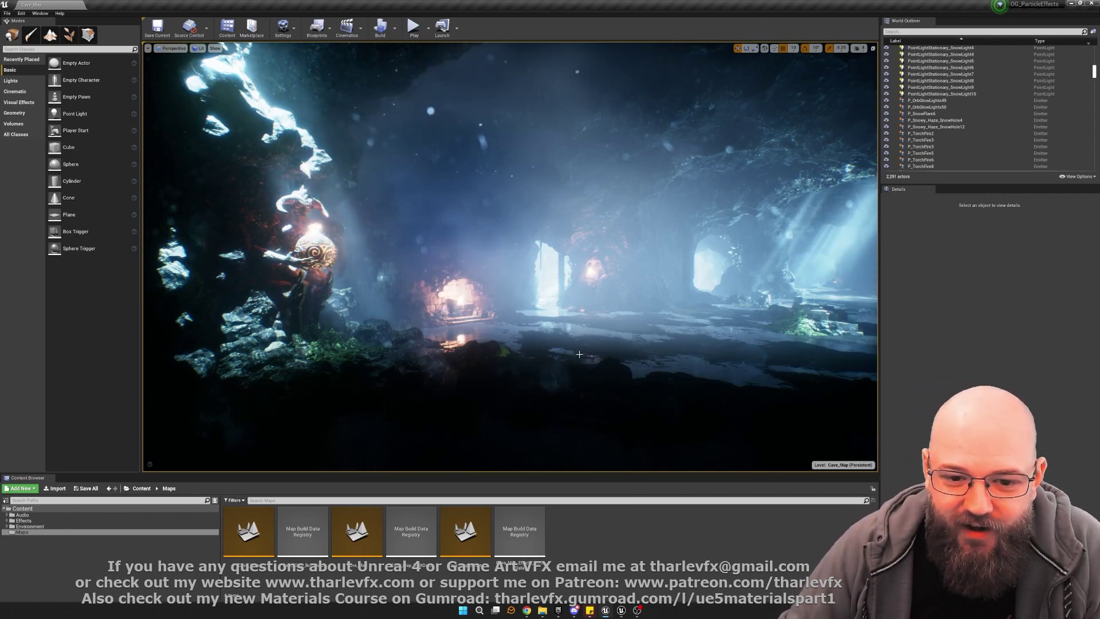
Step: Switch to the browser, read the Effects Cave Showcase article with its publication date highlighted, and return to the editor
key(alt+Tab)
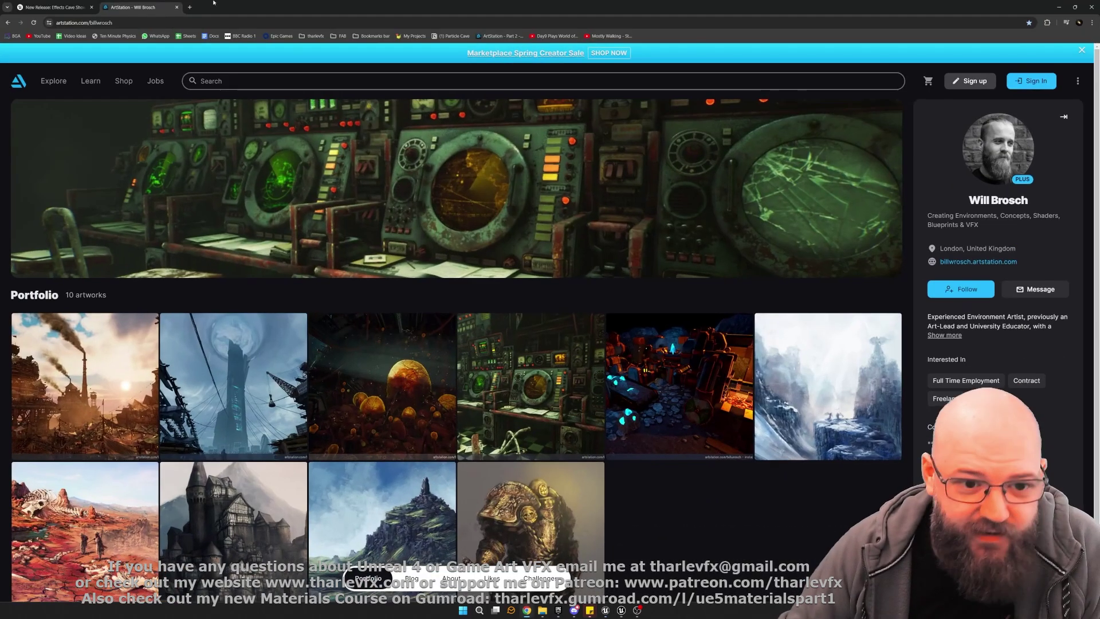
click(55, 7)
drag(375, 115, 327, 114)
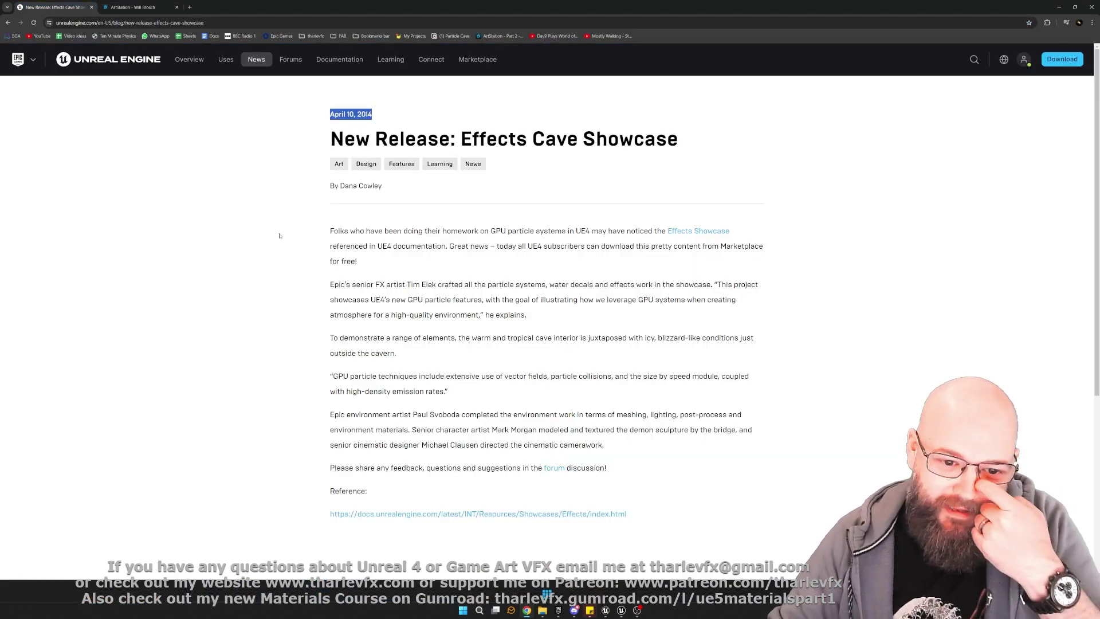
click(1060, 6)
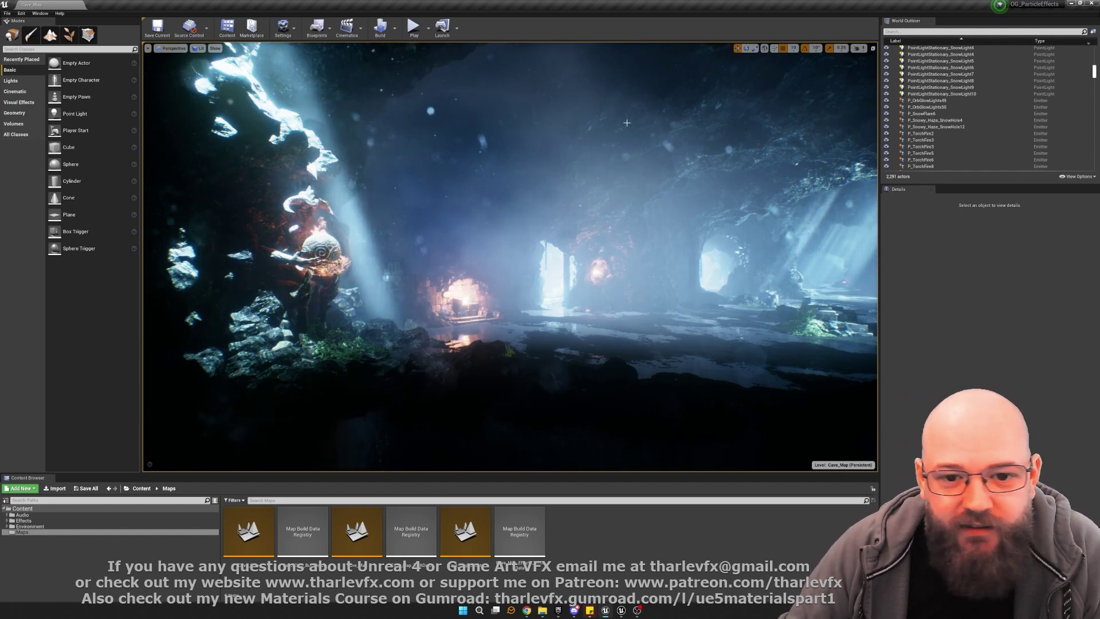
Step: Examine the original particle effects cave map from the dark interior out to the snowy rope bridge
right_drag(631, 235, 713, 235)
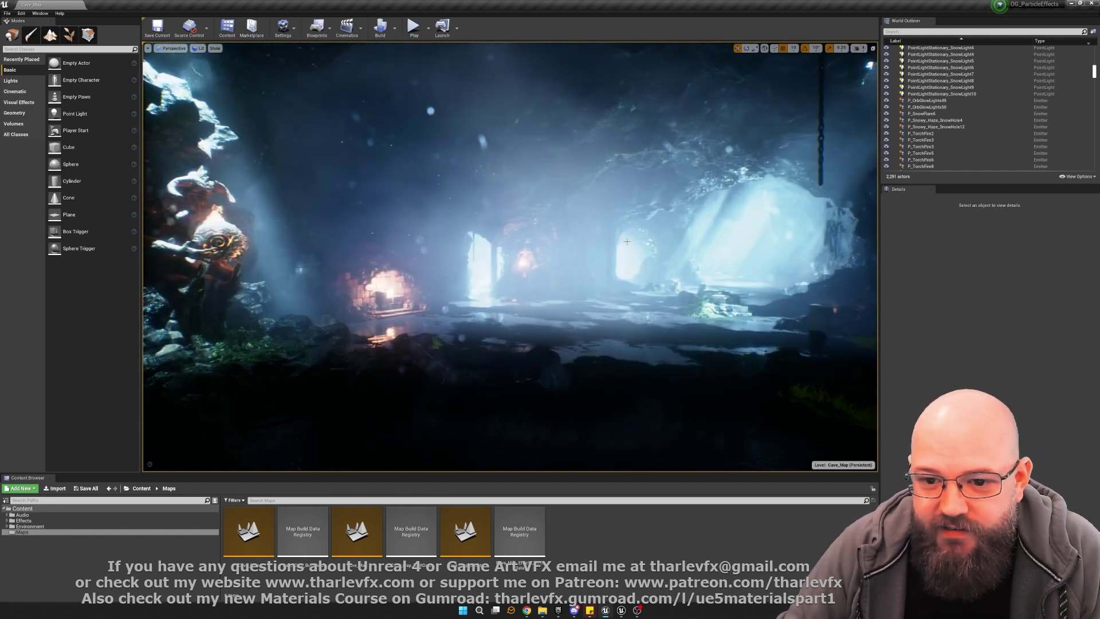
mouse_move(631, 235)
right_down()
mouse_move(599, 229)
mouse_move(625, 229)
right_up()
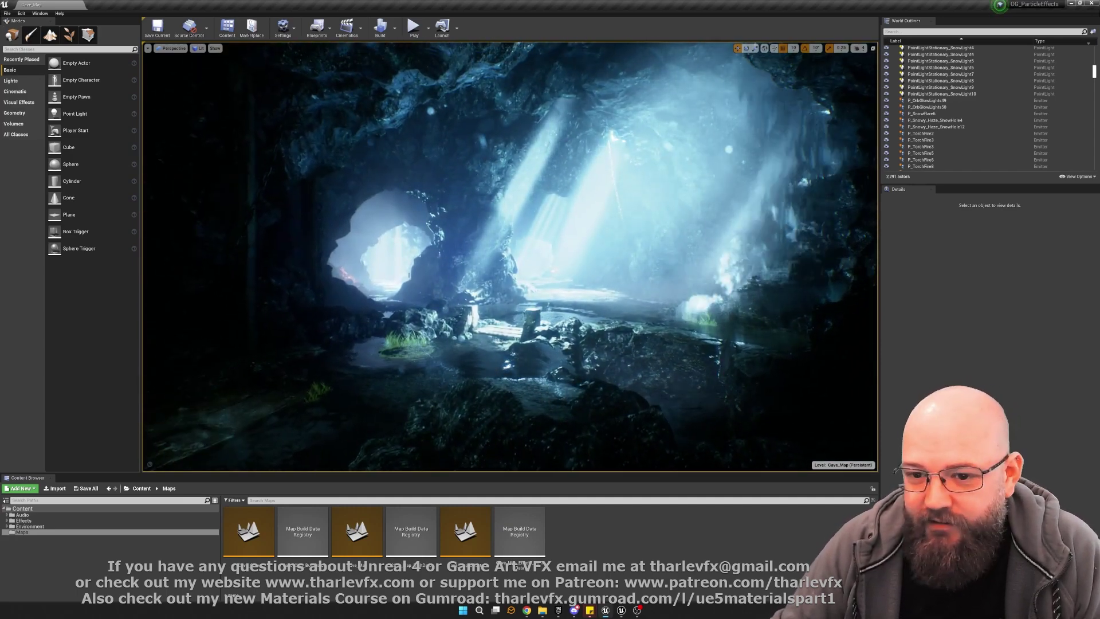
right_drag(624, 230, 624, 229)
right_drag(596, 285, 597, 285)
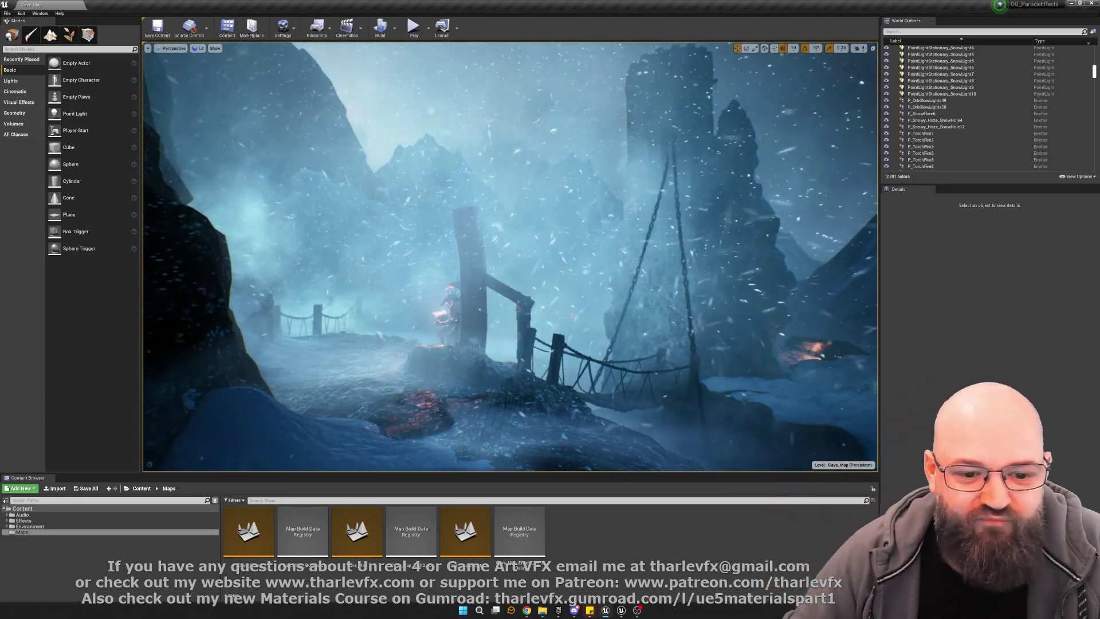
Step: Switch to the UE5_ParticleCave_5_4 project and examine the rebuilt cave interior with its fire and arches
click(1070, 4)
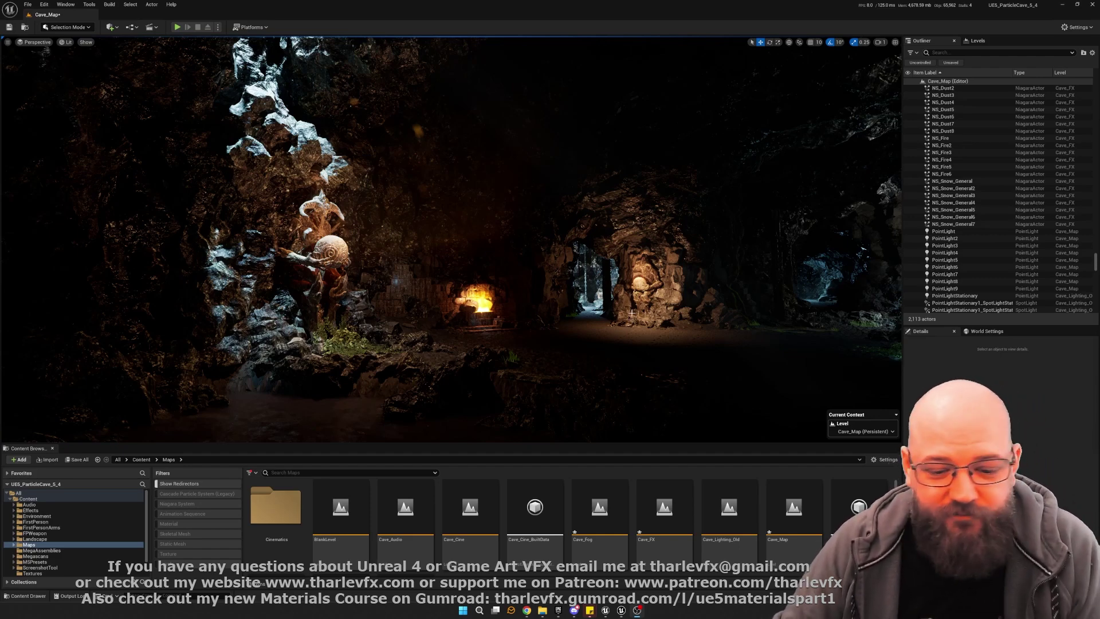
right_drag(607, 318, 599, 317)
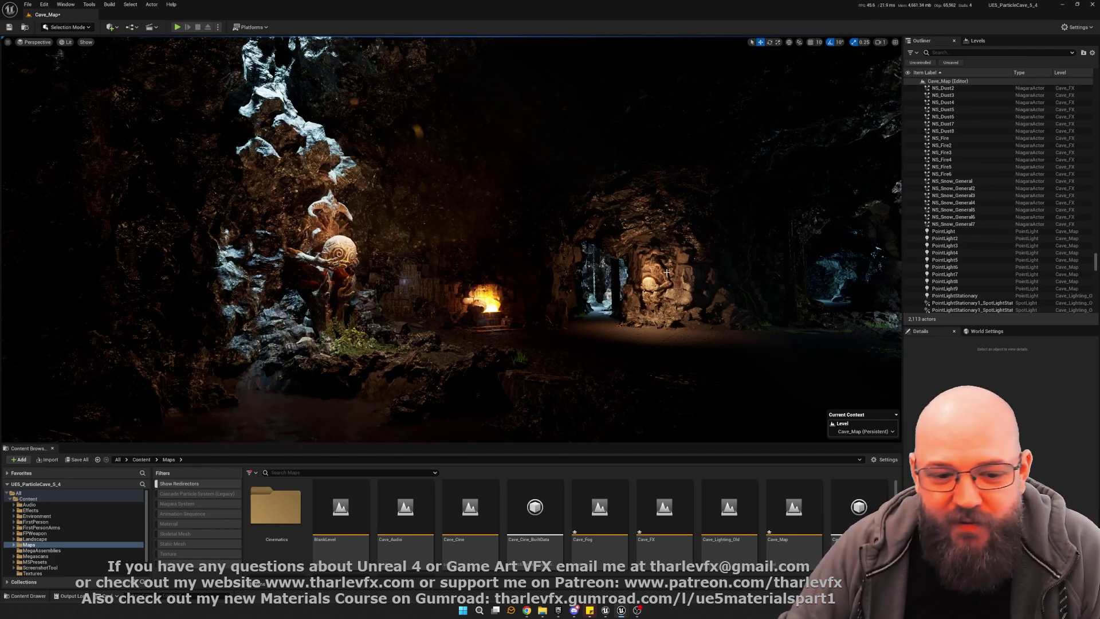
right_drag(639, 295, 707, 296)
right_drag(544, 289, 575, 295)
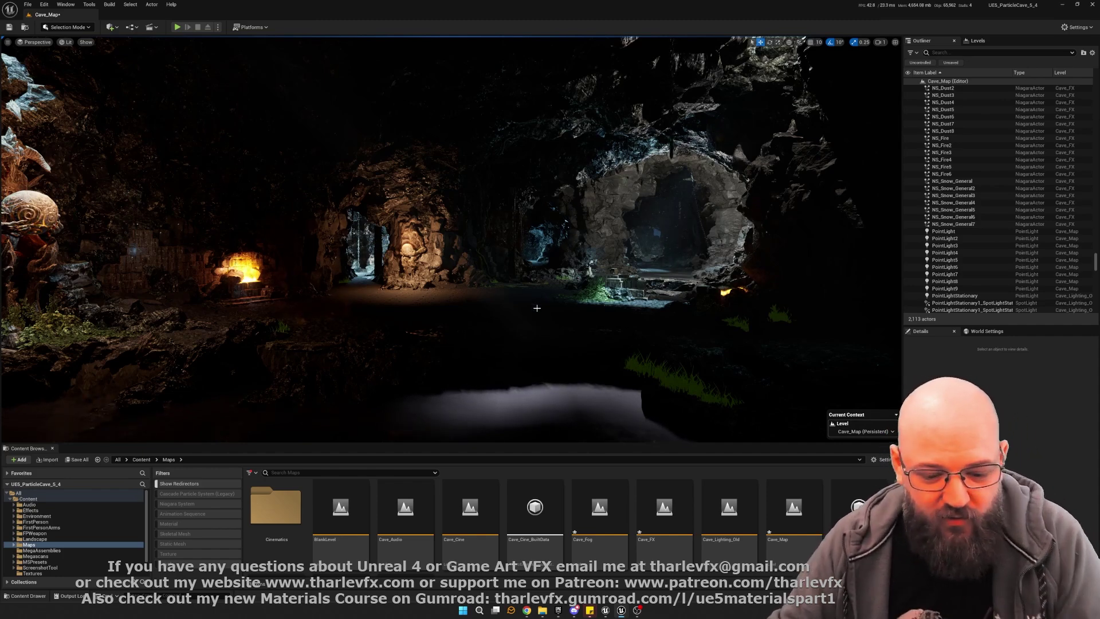
Step: Show the environment artist's ArtStation portfolio and its address in the browser, and return to the Unreal project
click(525, 611)
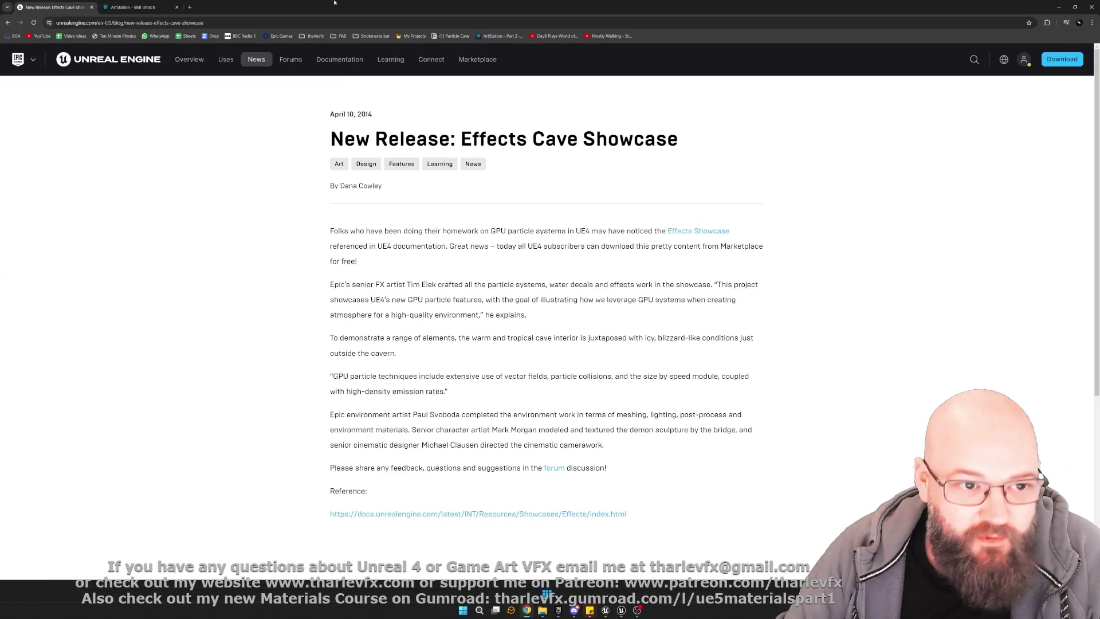
click(135, 6)
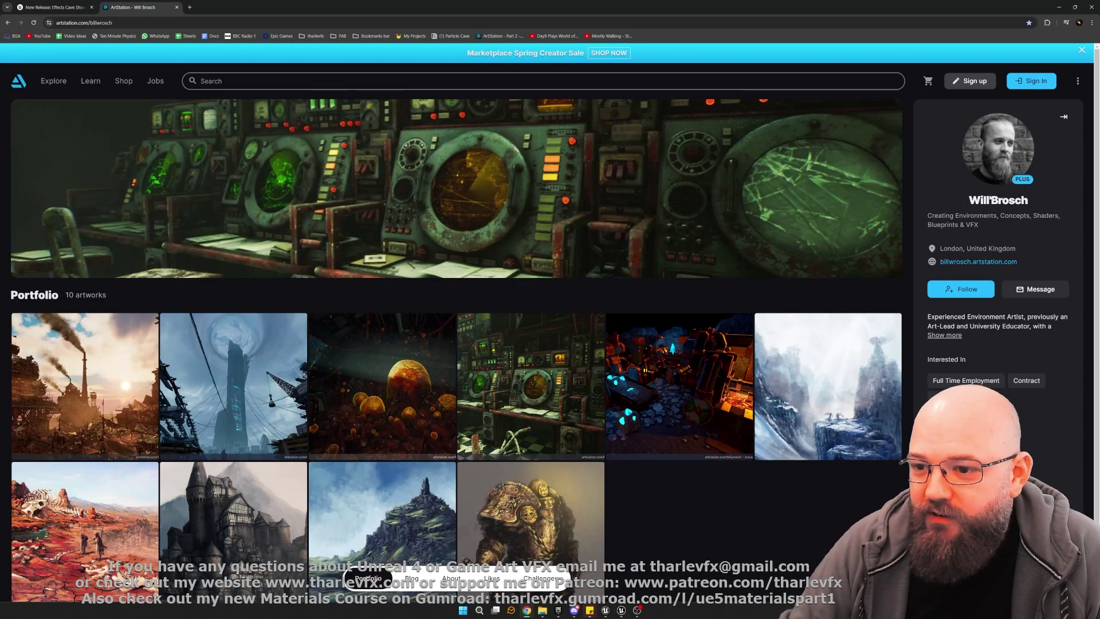
click(193, 23)
click(767, 531)
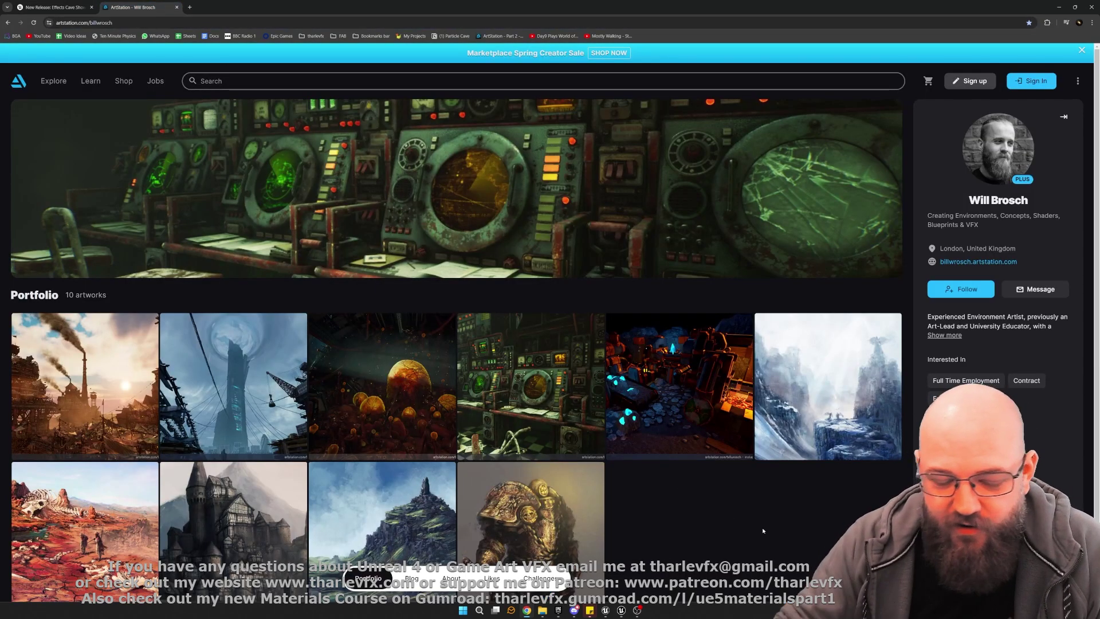
click(1057, 10)
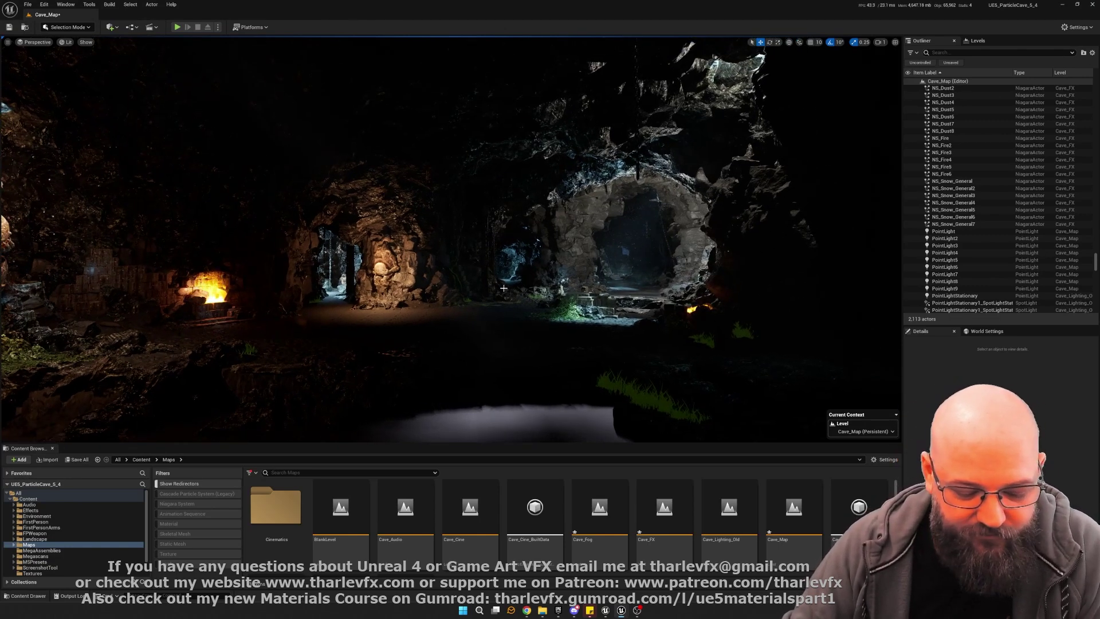
Step: Go to the second saved camera view, select one porous rock in the cave wall, and clear the selection
key(2)
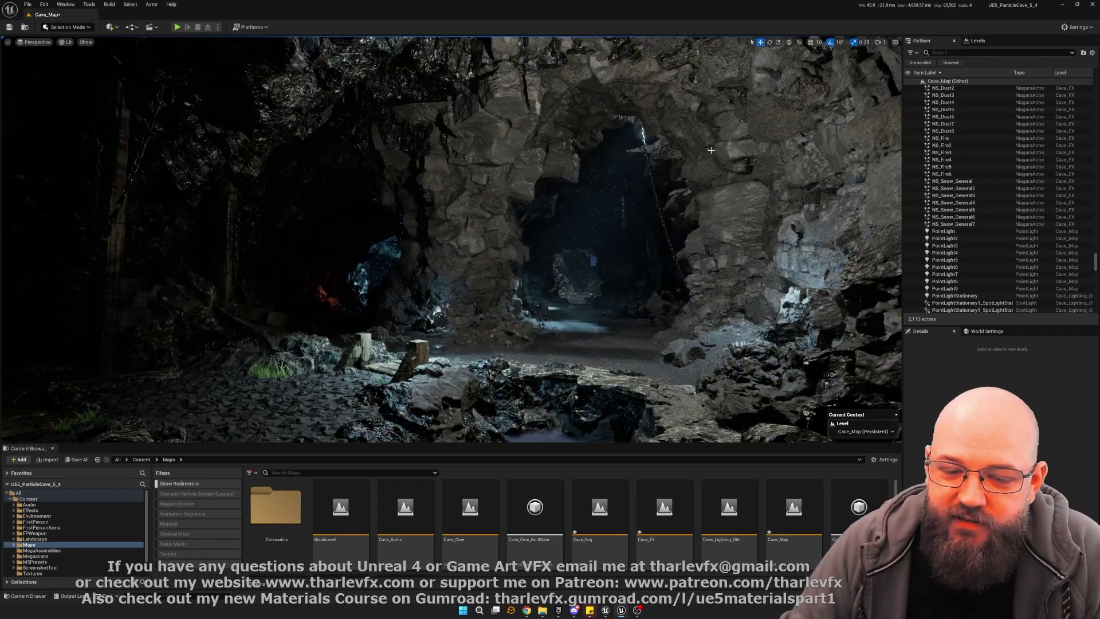
right_drag(663, 146, 796, 131)
mouse_move(577, 254)
right_down()
mouse_move(569, 244)
mouse_move(584, 275)
mouse_move(577, 254)
right_up()
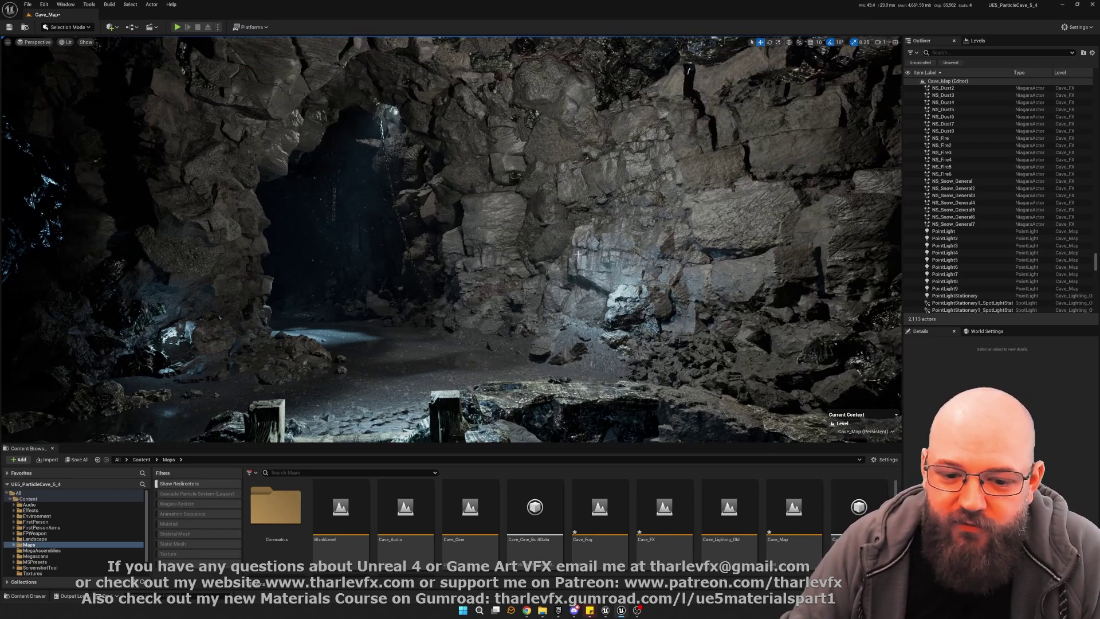
click(557, 159)
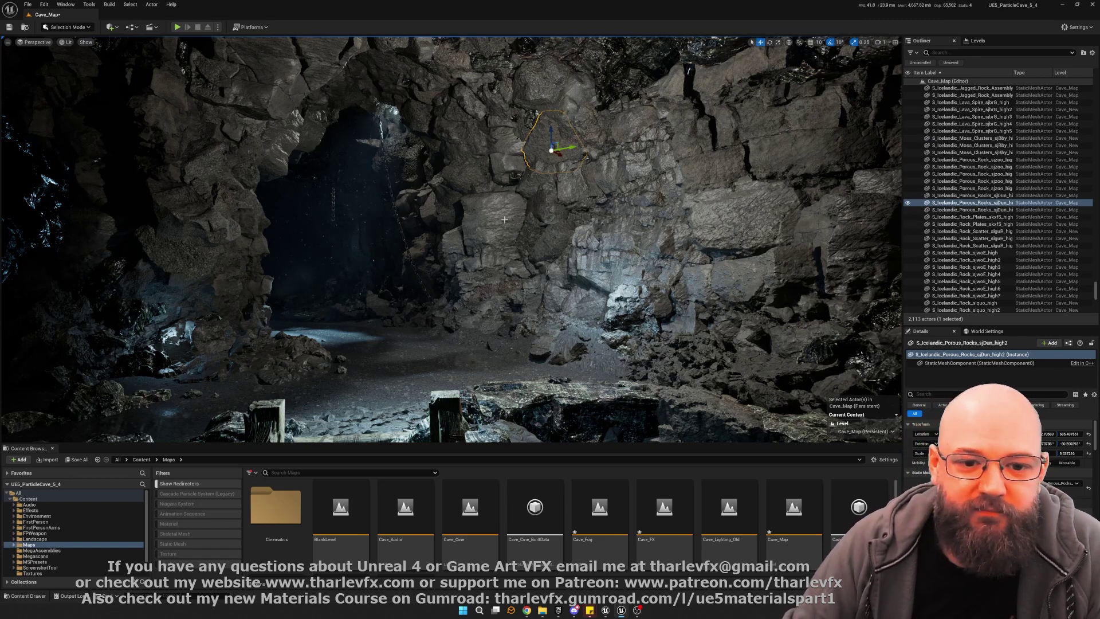
key(Escape)
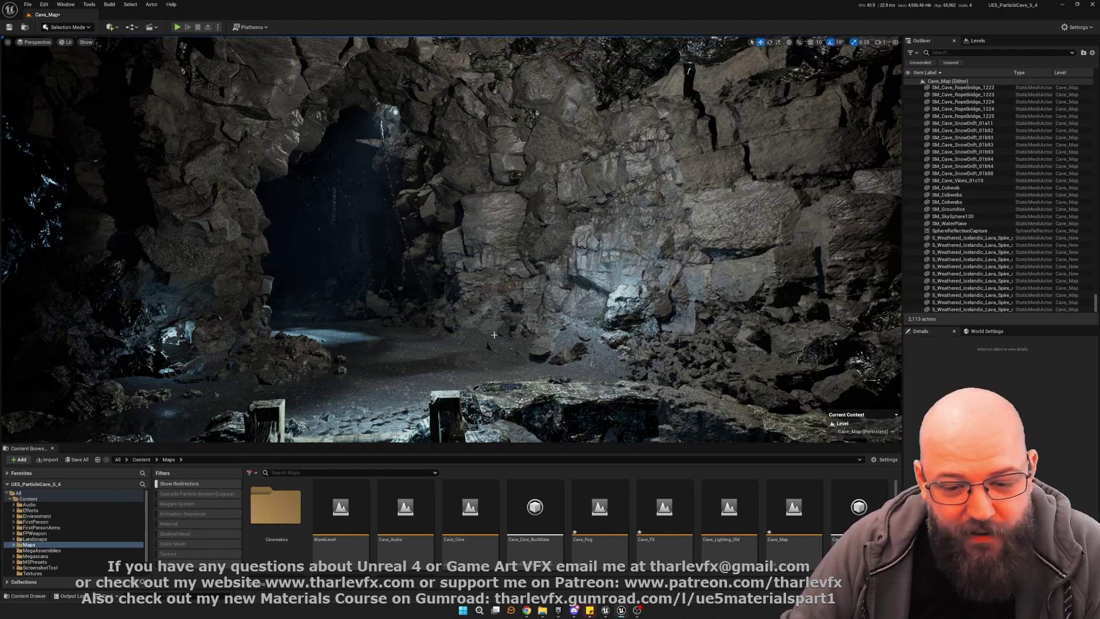
Step: Select the landscape forming the cave floor and inspect the rocks along its edge
right_drag(485, 335, 395, 337)
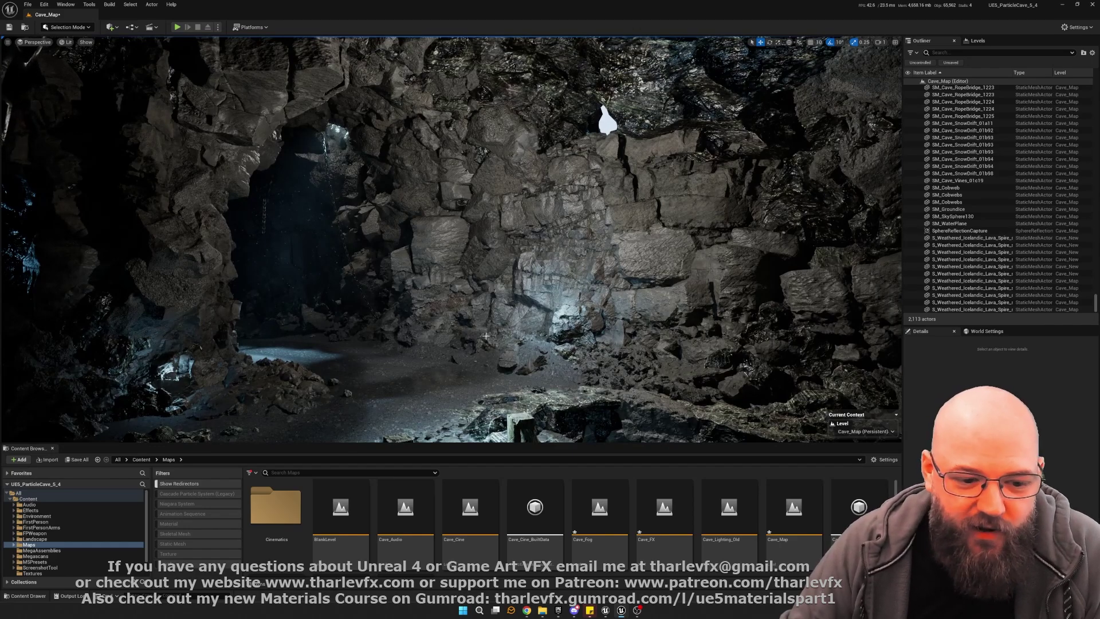
right_drag(460, 323, 492, 278)
click(491, 277)
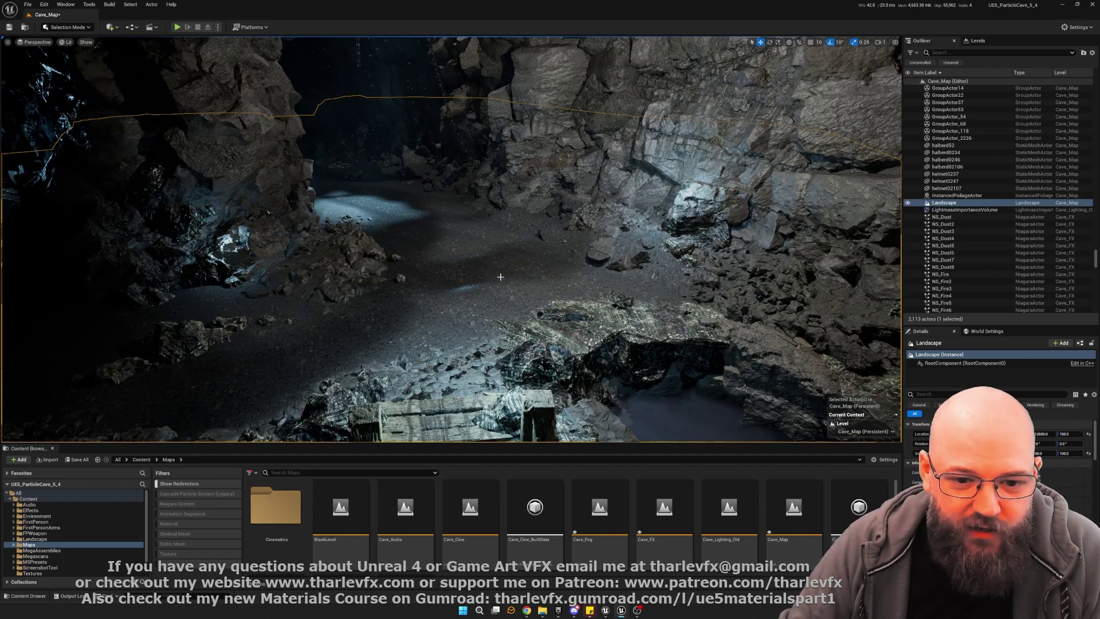
click(747, 287)
right_drag(746, 286, 824, 286)
Step: Select the Icelandic rock plates mesh on the cave floor and shift it vertically to test its blend with the ground
click(290, 279)
right_drag(383, 277, 298, 321)
right_drag(381, 254, 344, 303)
drag(428, 159, 422, 126)
key(Escape)
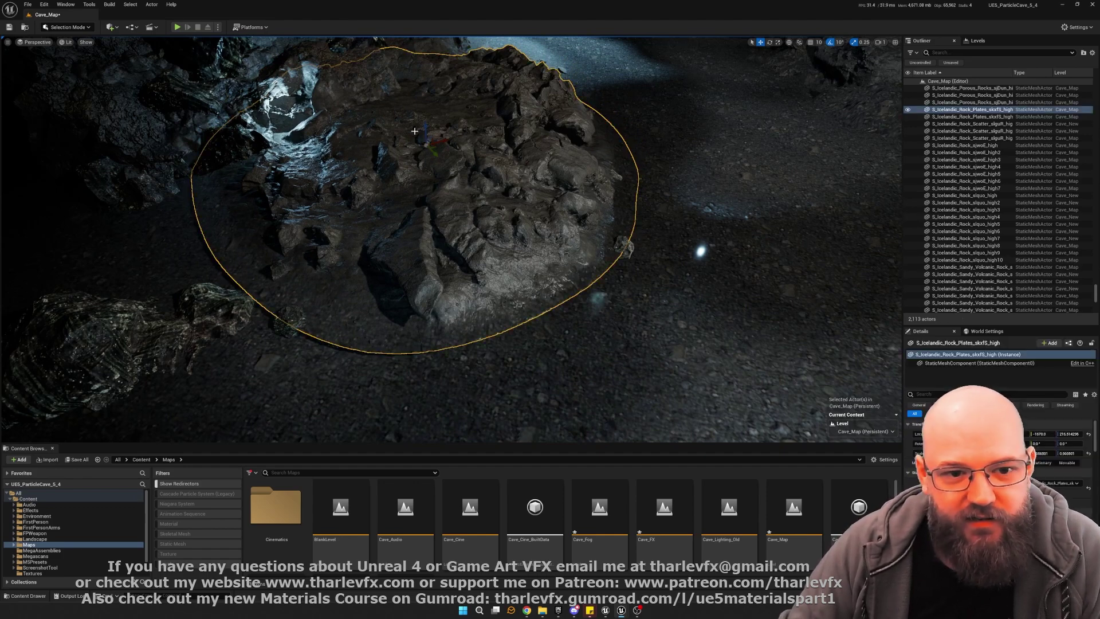
key(Escape)
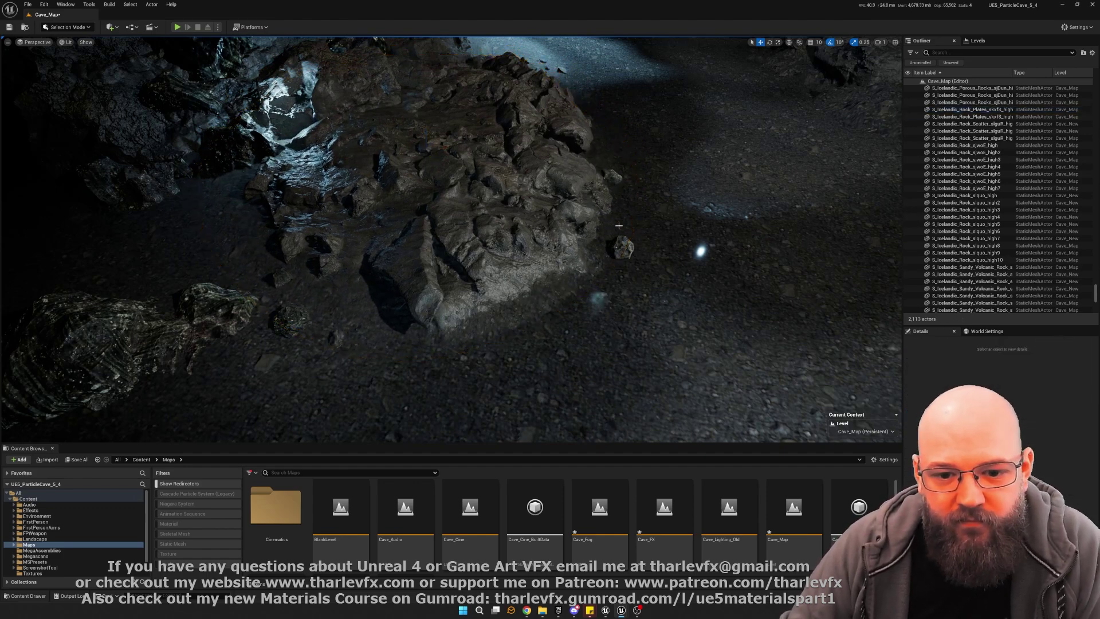
click(418, 136)
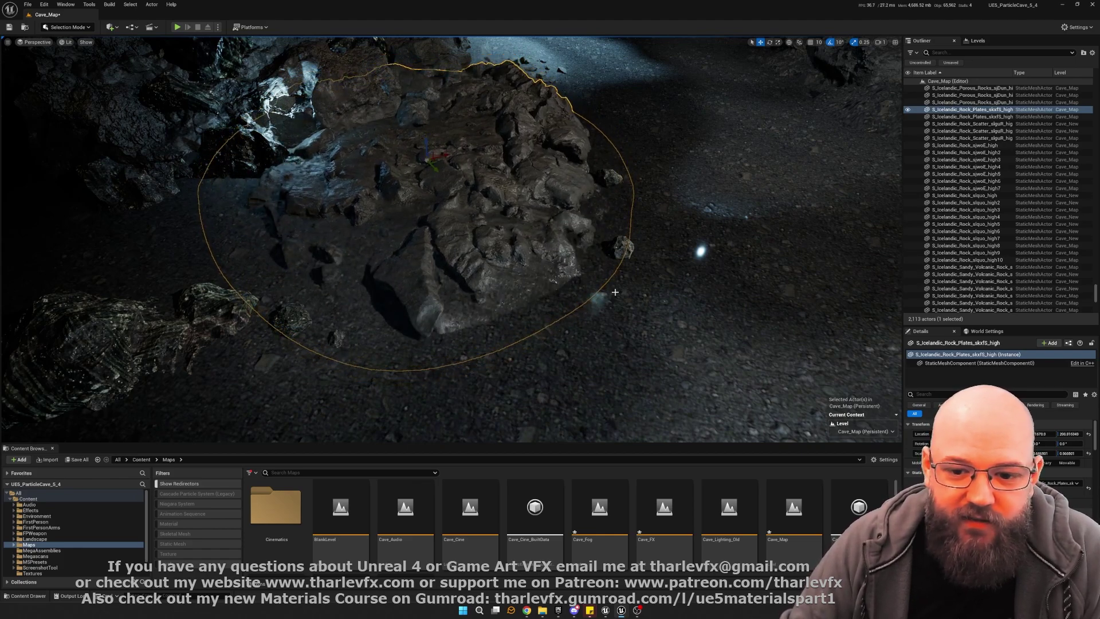
Step: Select the Landscape at the cobbled ground near the fire and filter its details by "nan"
right_drag(614, 291, 280, 297)
click(615, 291)
right_drag(454, 263, 378, 310)
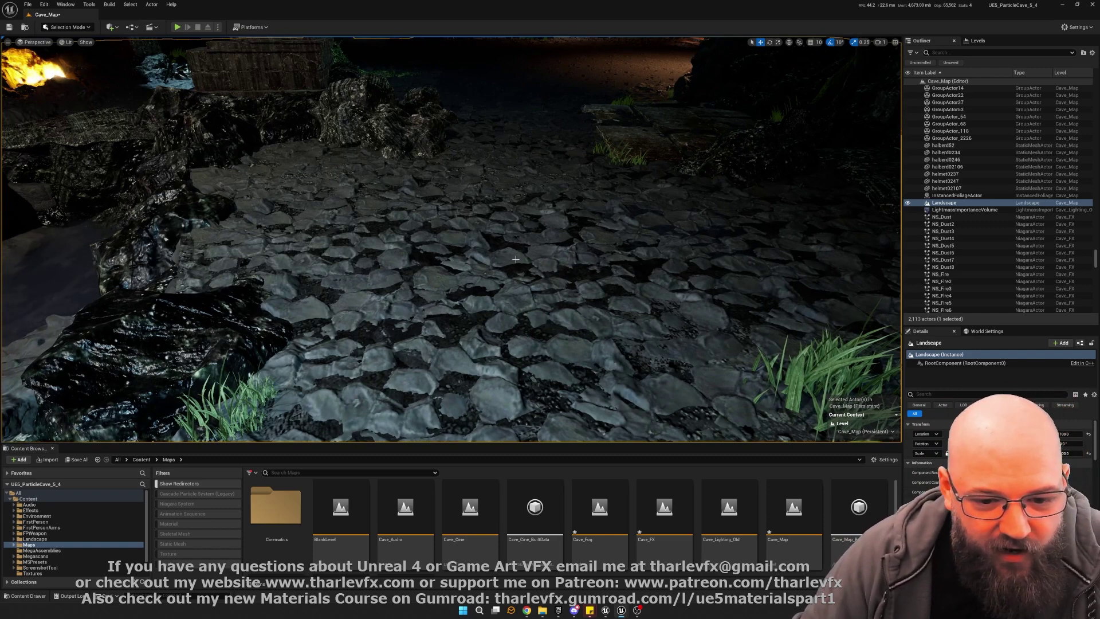
right_drag(516, 258, 538, 272)
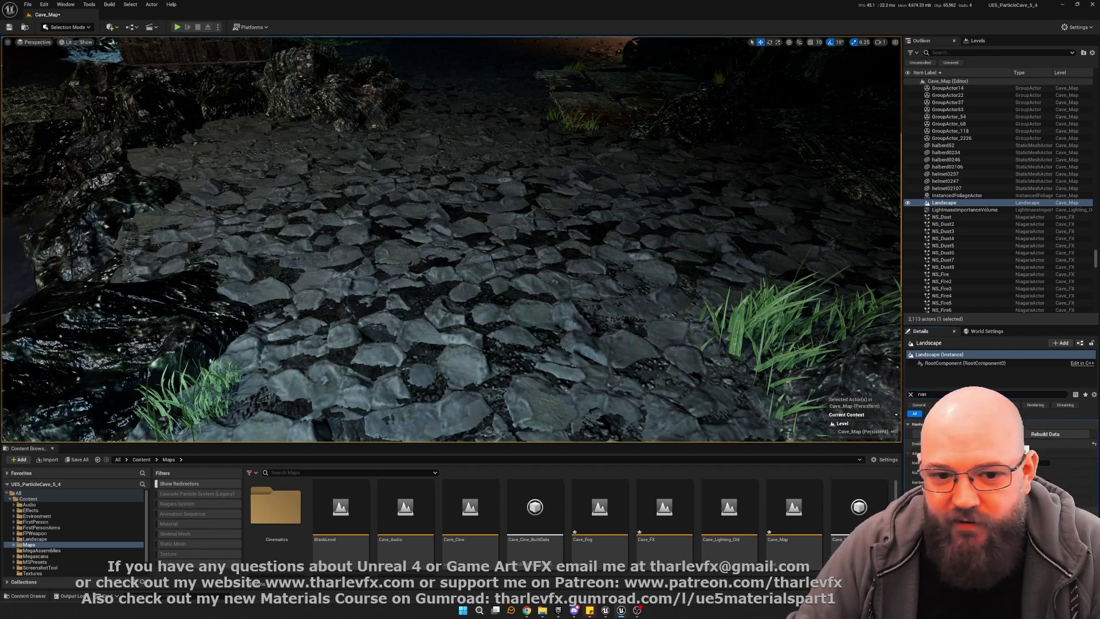
Step: Turn Nanite off for the landscape and back on to compare the displacement of the cobbled ground
click(1025, 445)
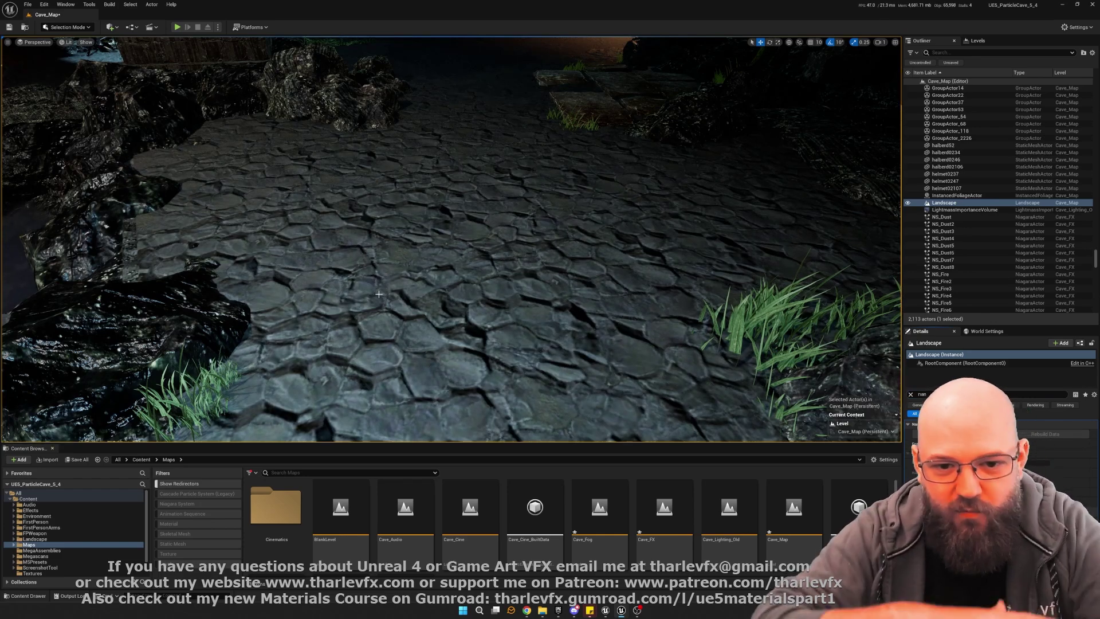
scroll(379, 294, up, 4)
scroll(481, 274, down, 7)
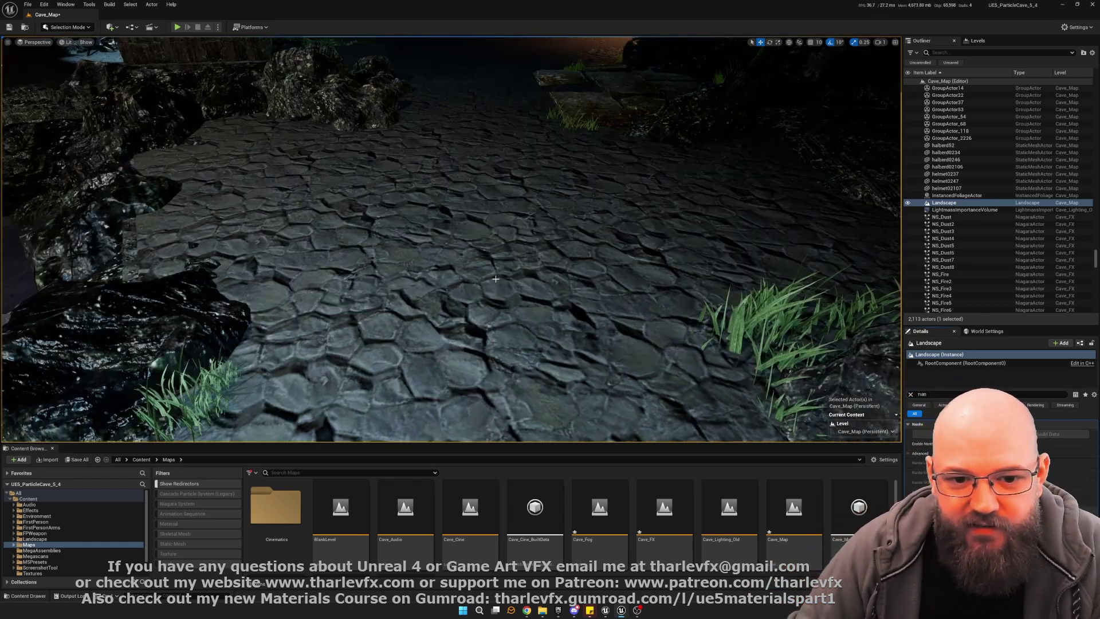
scroll(482, 275, up, 2)
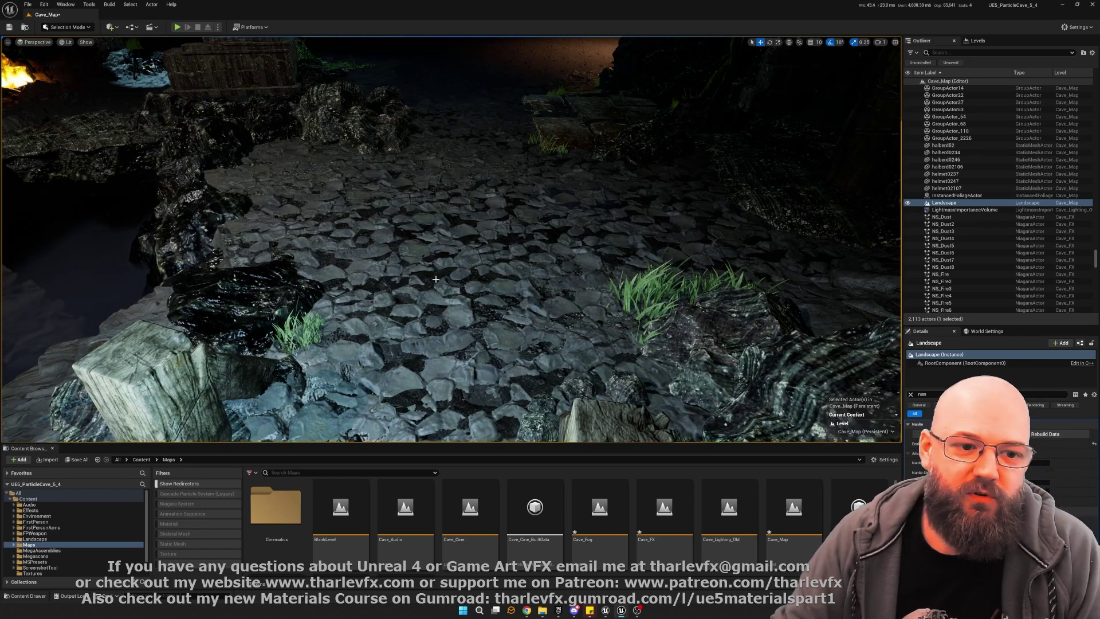
mouse_move(373, 290)
right_down()
mouse_move(344, 275)
mouse_move(246, 273)
mouse_move(390, 279)
right_up()
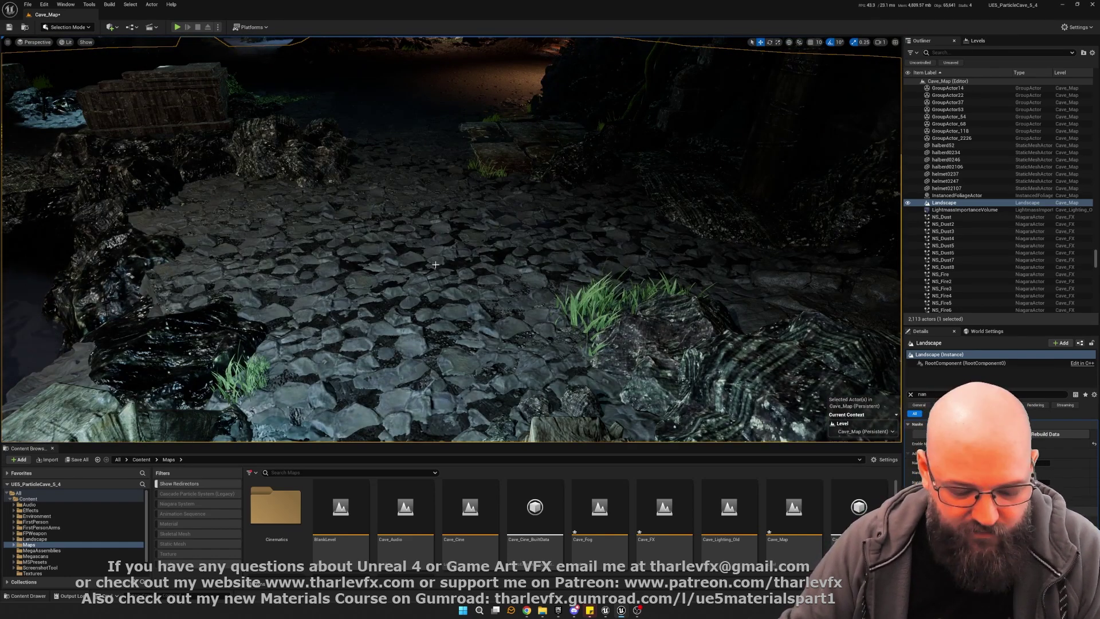
Step: Isolate the selected landscape by hiding all other actors, filter the outliner by "dir", and make the directional light visible again
key(shift+h)
click(944, 53)
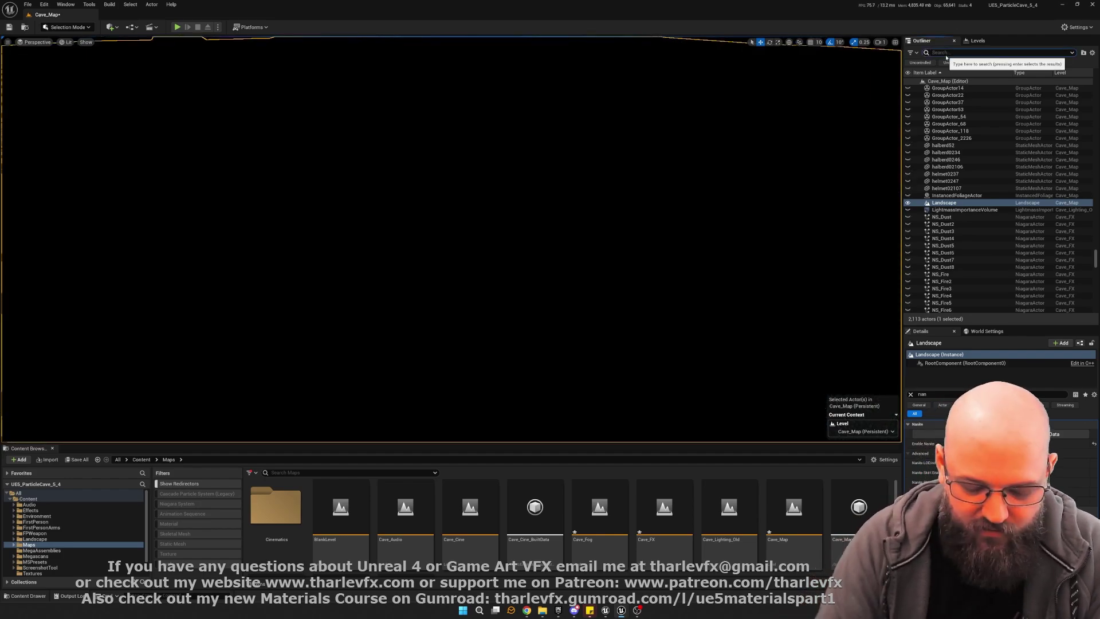
click(946, 53)
text(dir)
click(908, 88)
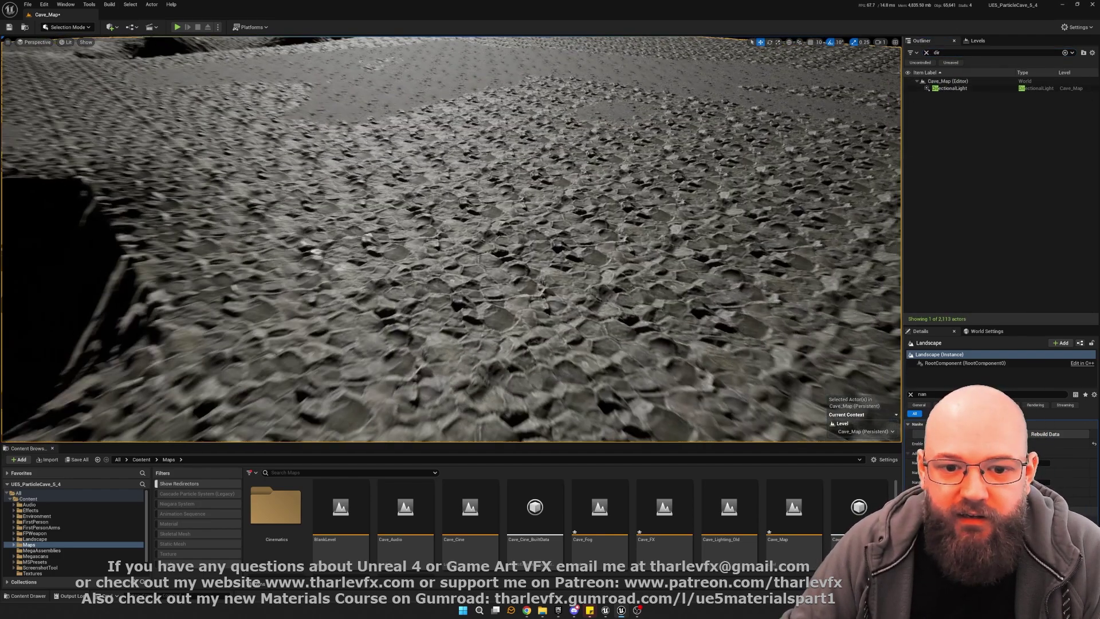
key(s)
right_drag(446, 215, 400, 252)
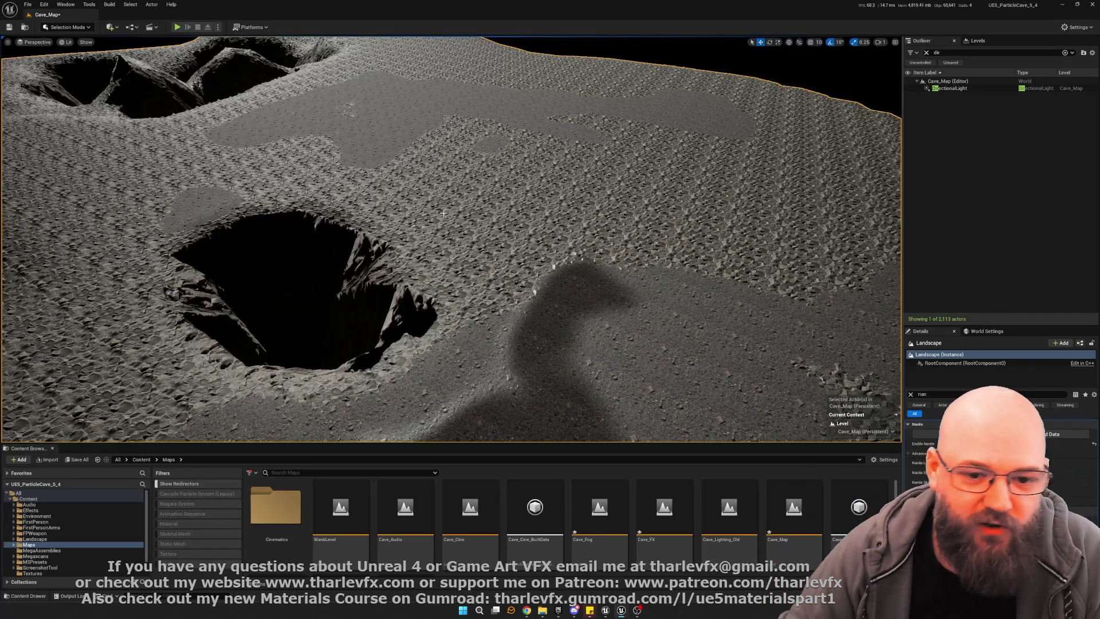
Step: Examine the isolated landscape's displaced ground around the holes and along the steep rocky cliff faces
right_drag(445, 214, 446, 215)
right_drag(658, 233, 658, 233)
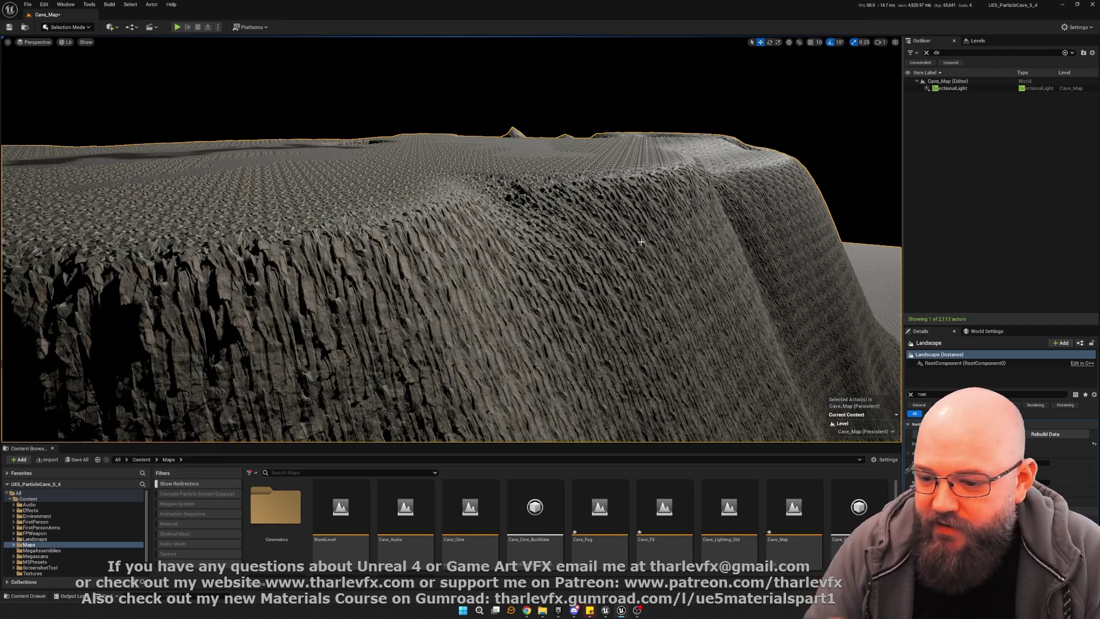
right_drag(563, 84, 563, 83)
right_drag(517, 186, 517, 186)
right_drag(490, 309, 490, 309)
right_drag(488, 139, 488, 139)
right_drag(484, 219, 484, 219)
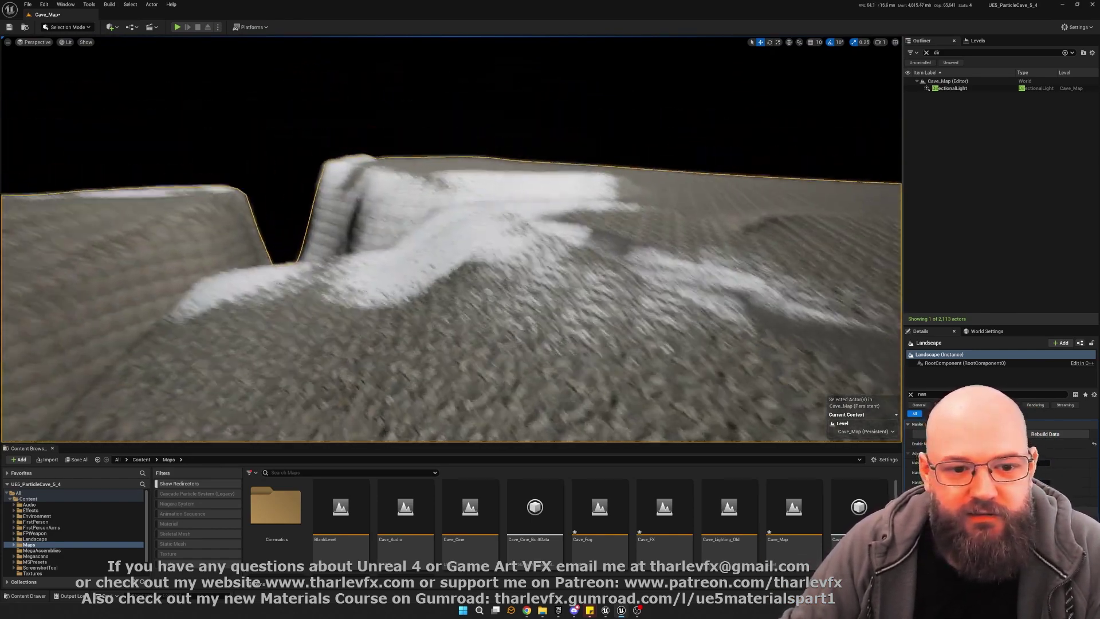
Step: Inspect the snow-covered slopes of the landscape and the smooth painted paths across its cobbled surface
right_drag(598, 268, 598, 268)
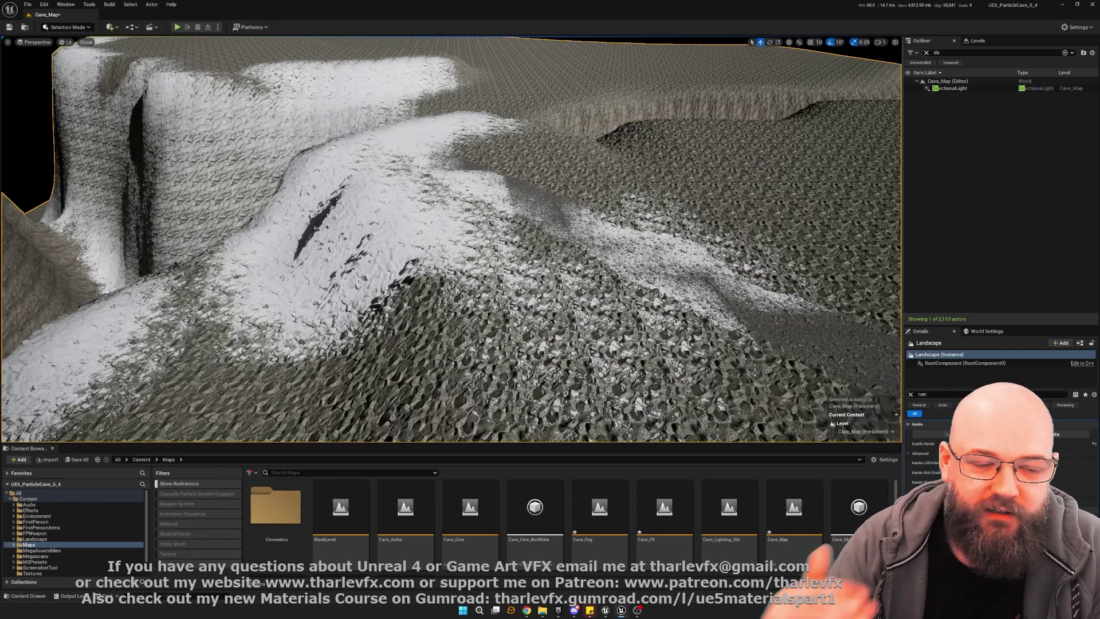
right_drag(564, 291, 567, 290)
right_drag(464, 265, 464, 264)
right_drag(567, 289, 566, 290)
right_drag(420, 168, 420, 168)
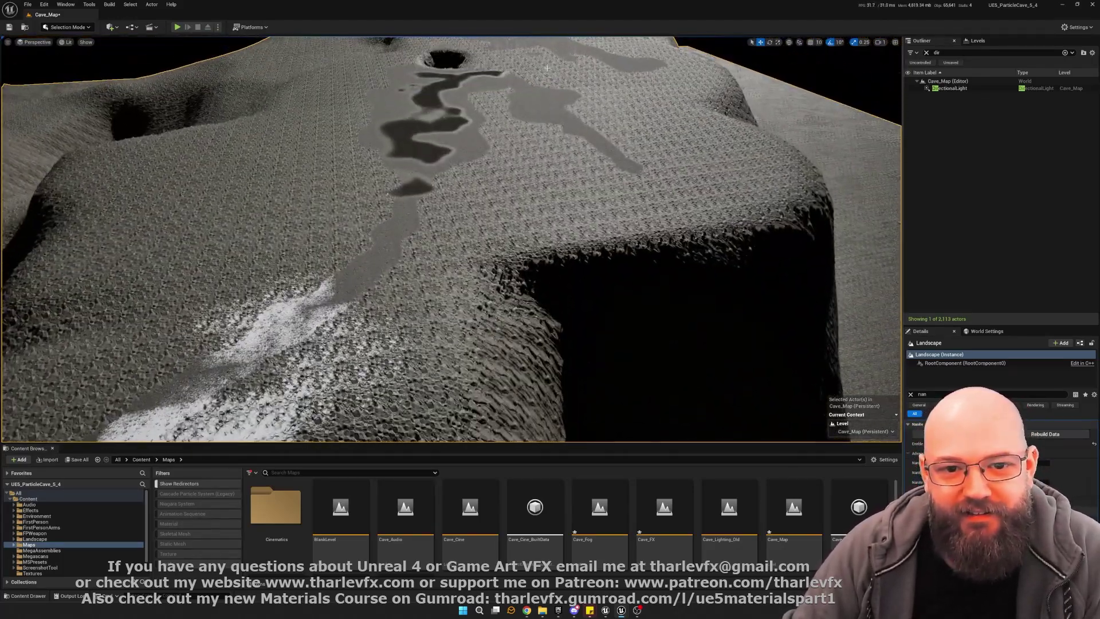
right_drag(547, 289, 548, 289)
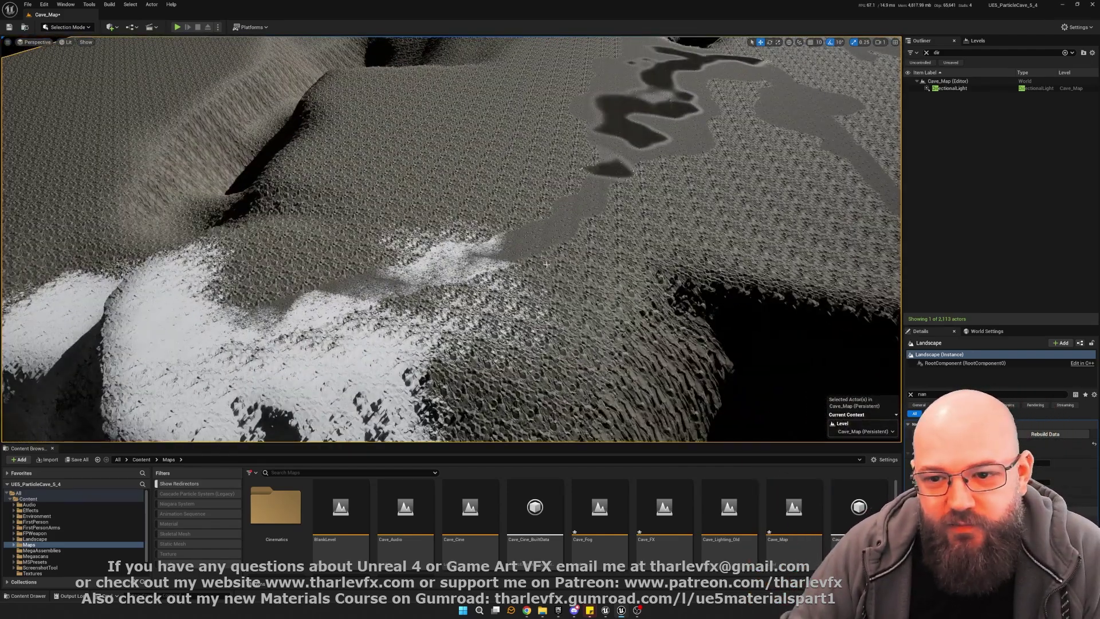
right_drag(540, 285, 540, 285)
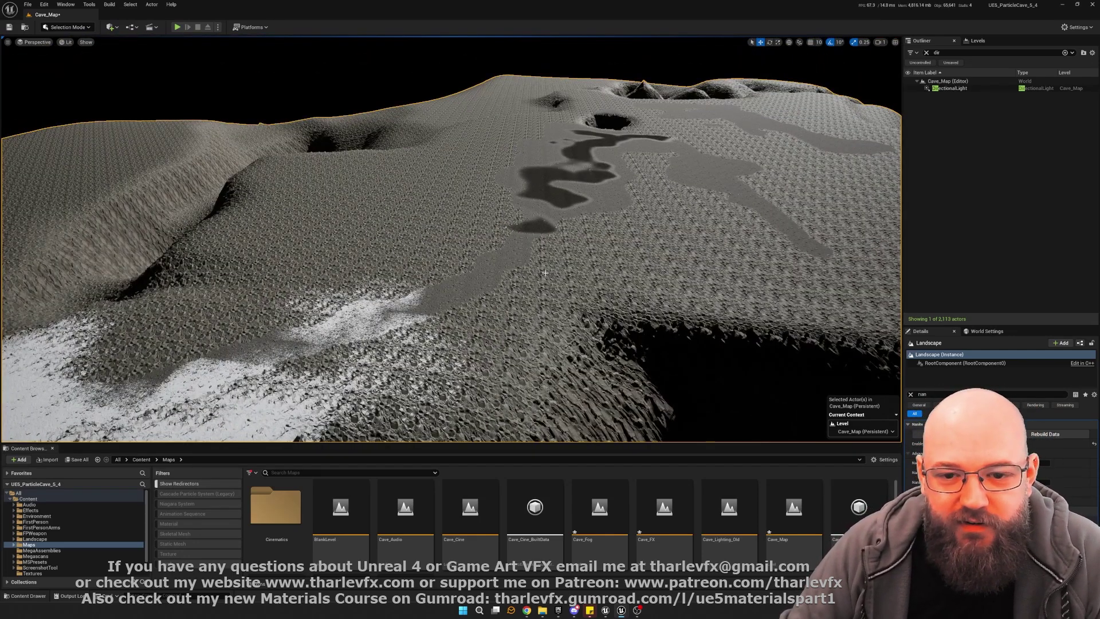
right_drag(540, 285, 429, 261)
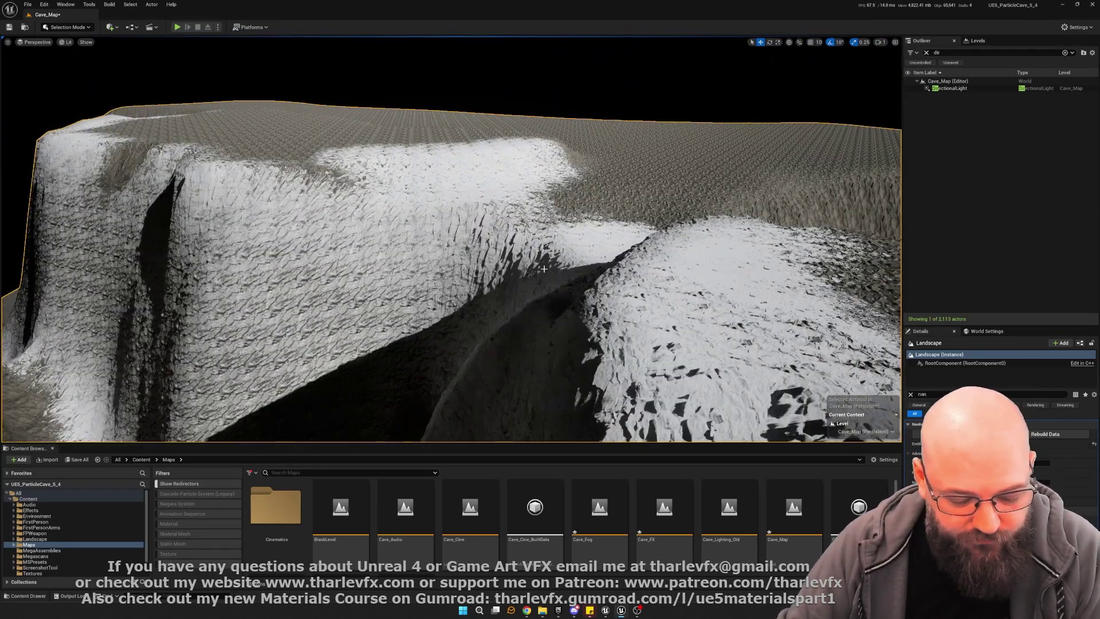
Step: Unhide all actors, recall camera bookmark 1 facing the snowy tower, and clear the landscape selection
key(1)
right_drag(533, 267, 481, 229)
key(Escape)
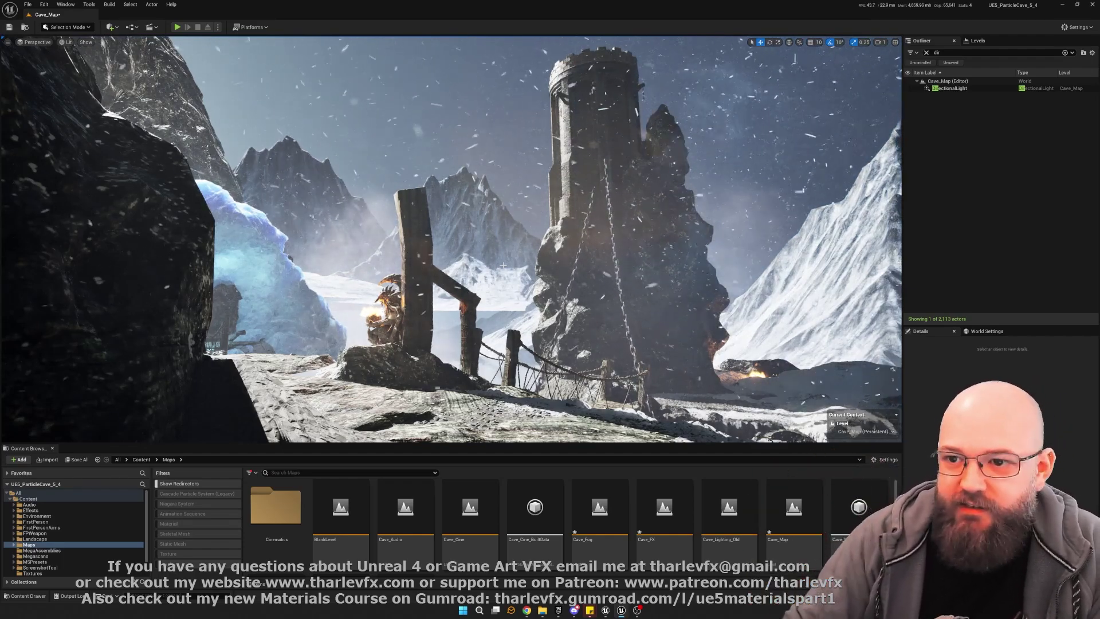
Step: Show the level list and toggle the visibility of the Cave_Lighting_Old sublevel off and back on
click(976, 40)
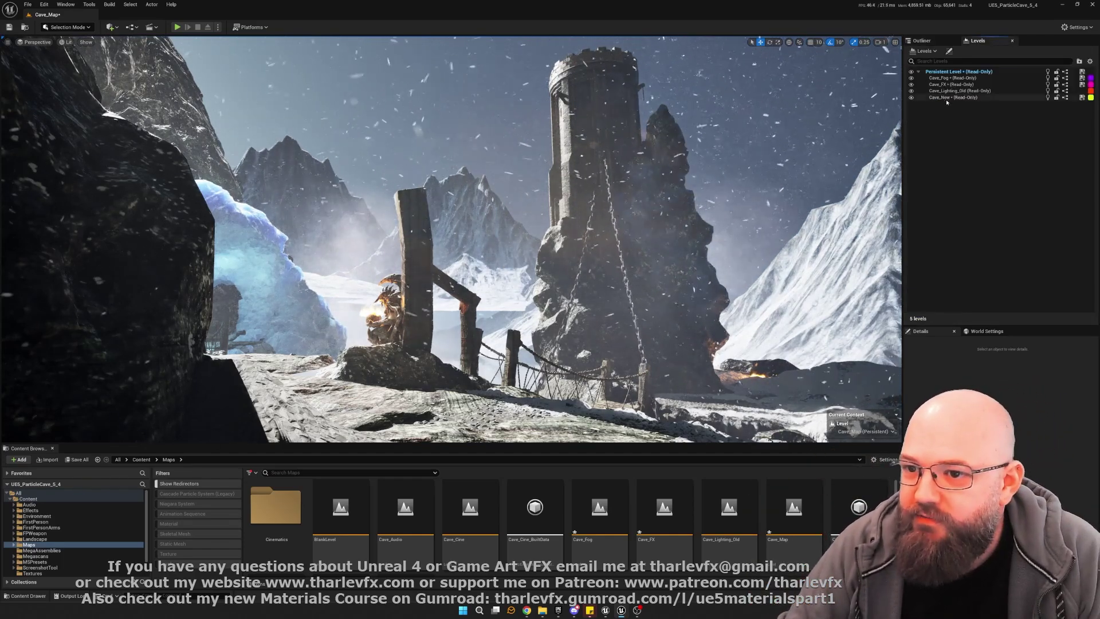
click(910, 91)
click(911, 91)
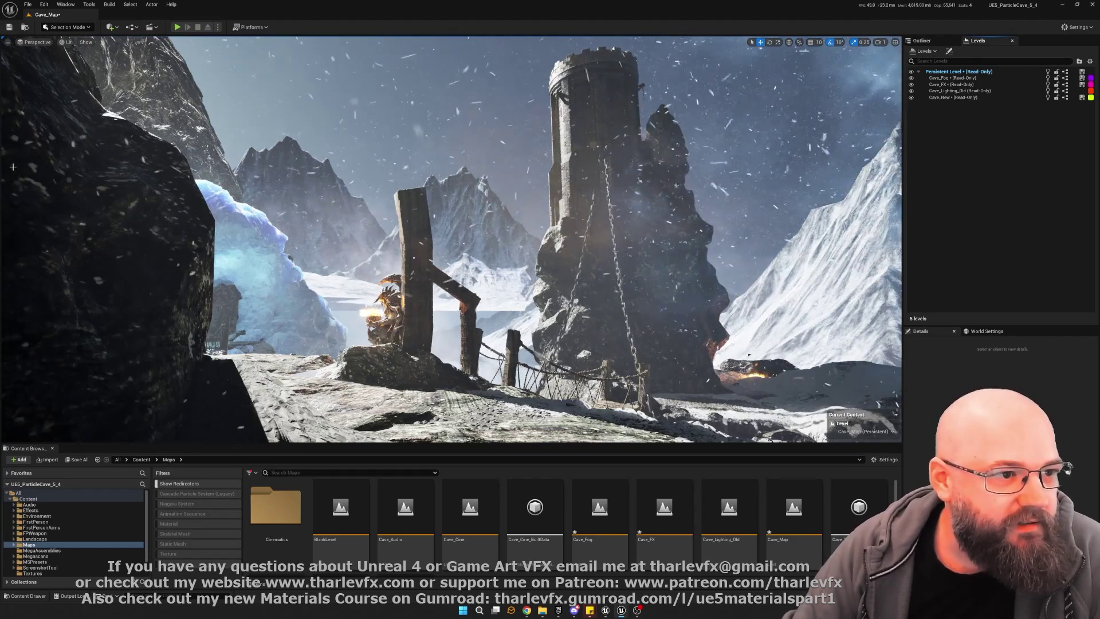
Step: Show the viewport's camera bookmark options, review the numbered bookmarks, and dismiss them
click(8, 42)
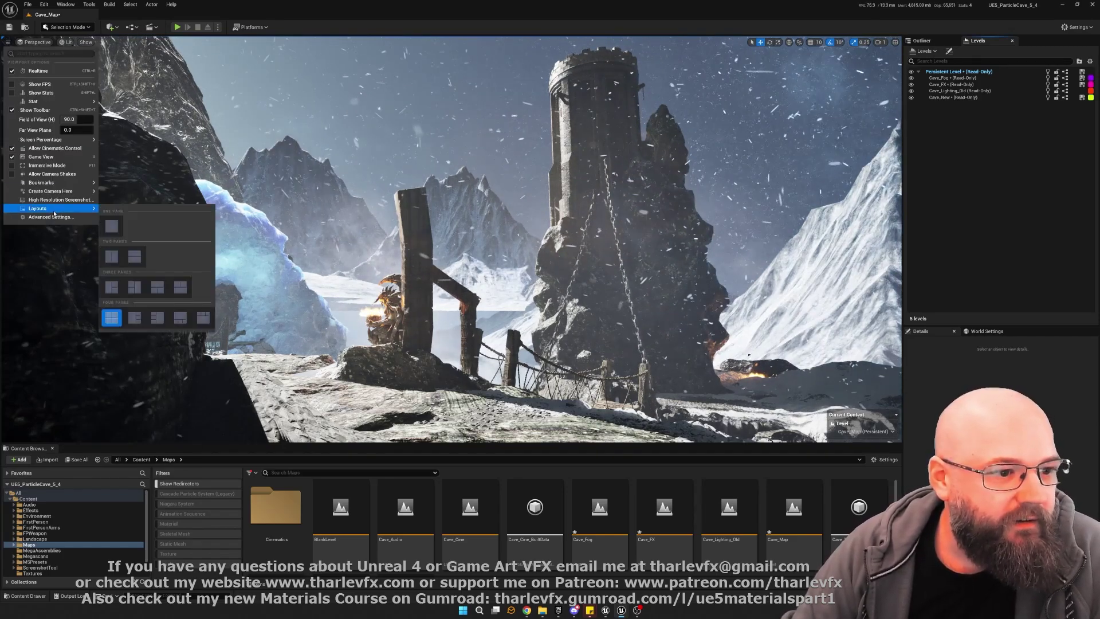
mouse_move(60, 182)
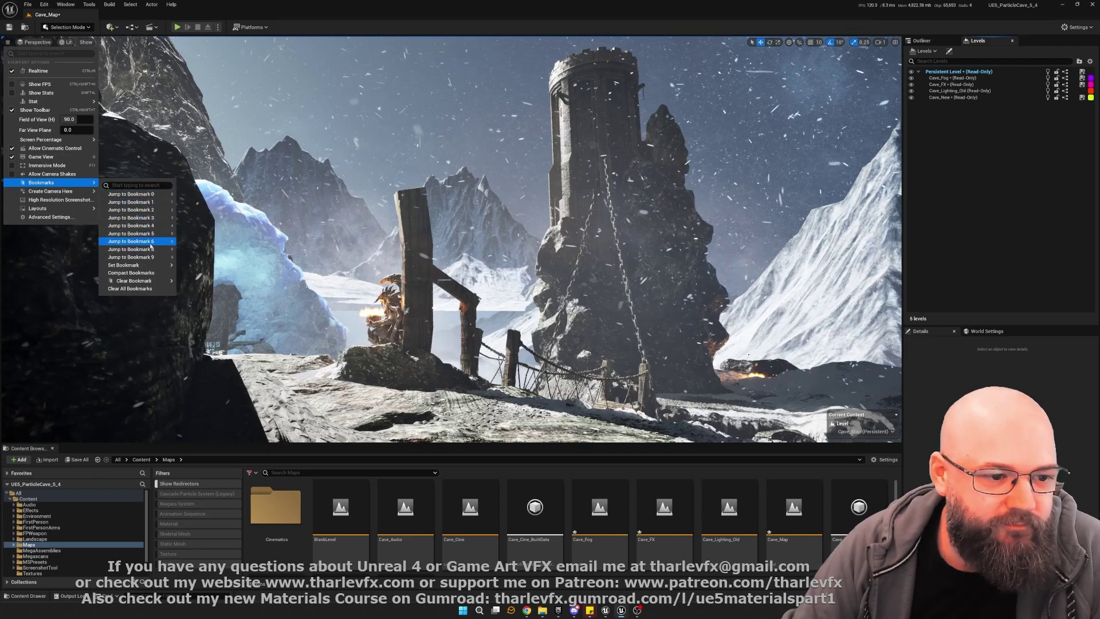
click(486, 302)
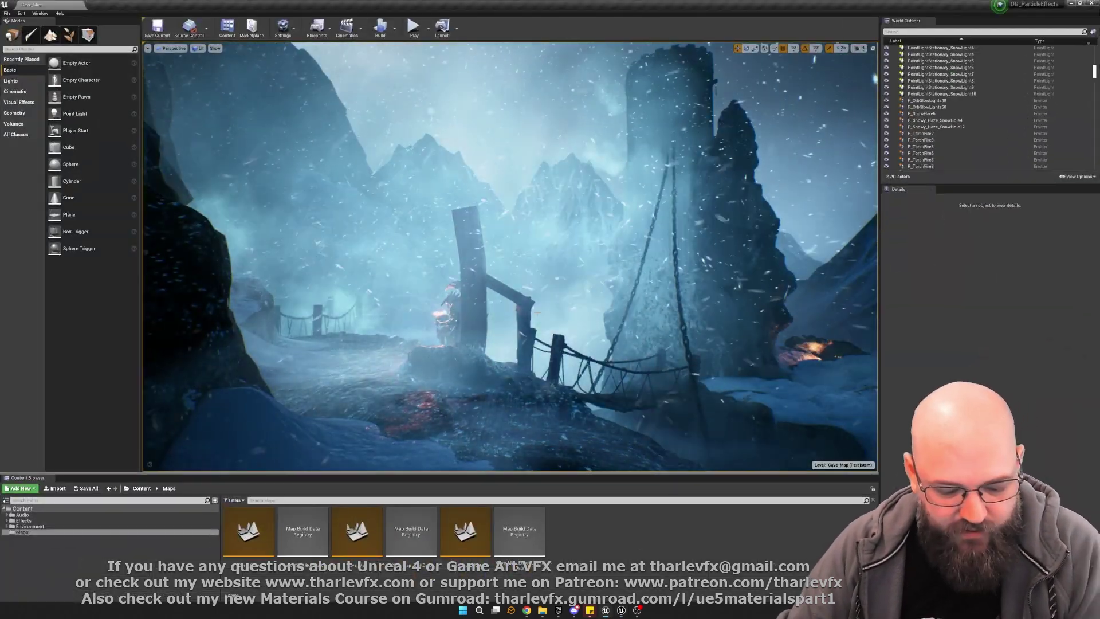
Step: Recall camera bookmark 2 in both the original Unreal Engine 4 project and the UE5 remake to compare the horned statue view
key(2)
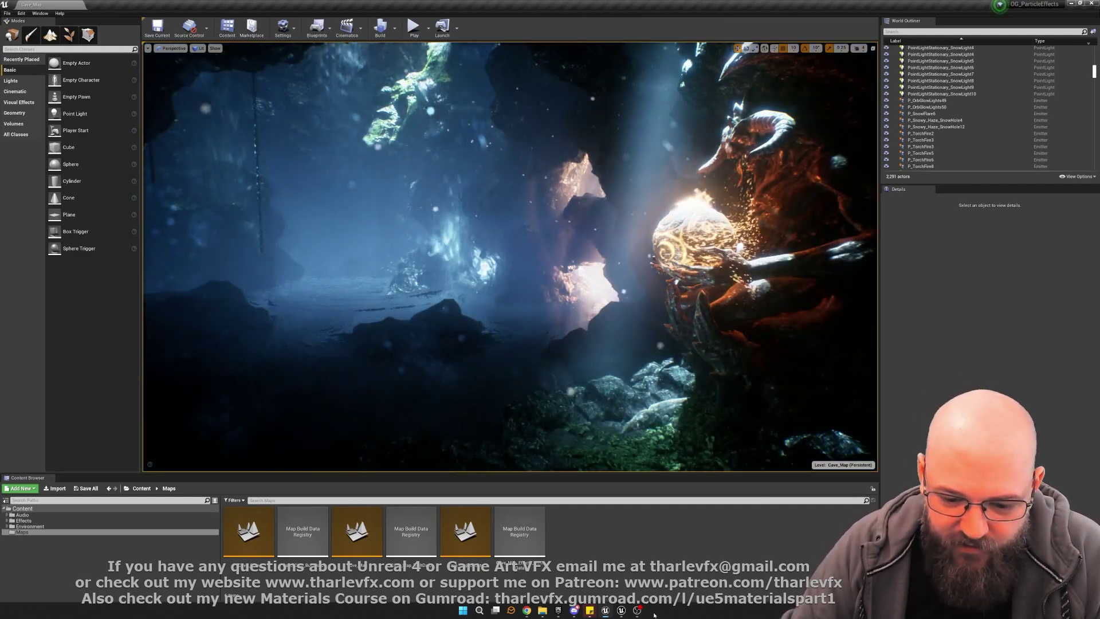
mouse_move(621, 610)
click(652, 572)
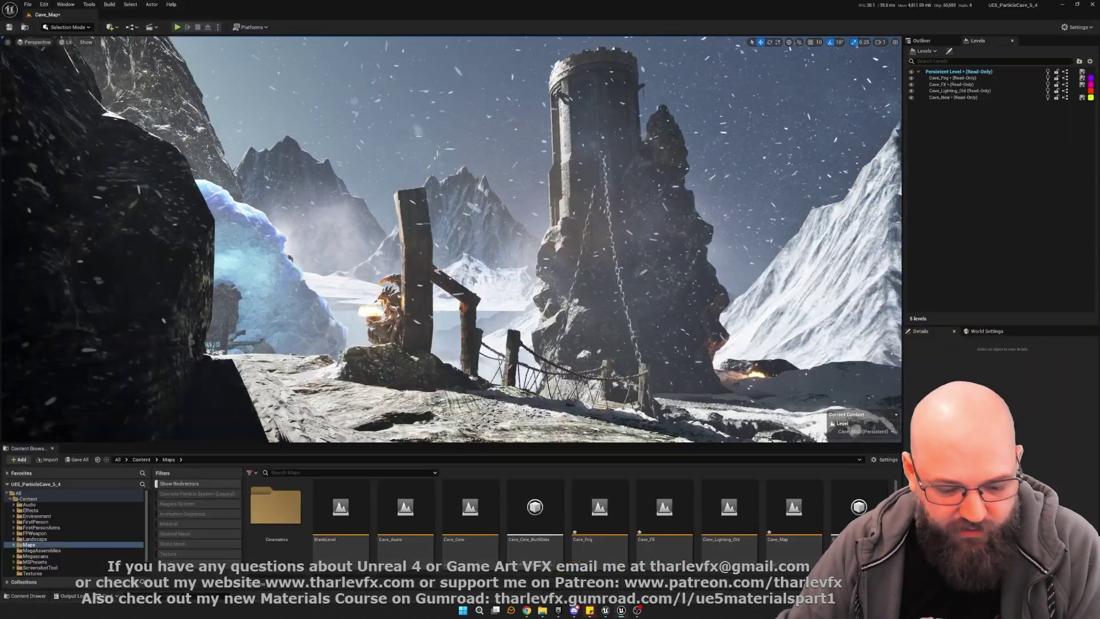
key(2)
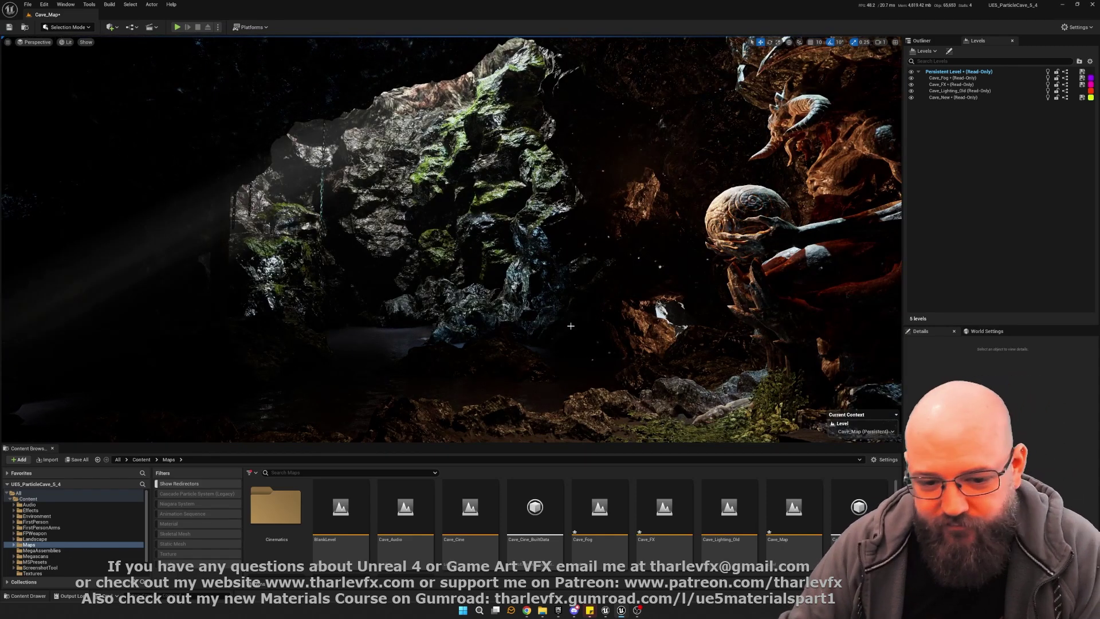
mouse_move(605, 609)
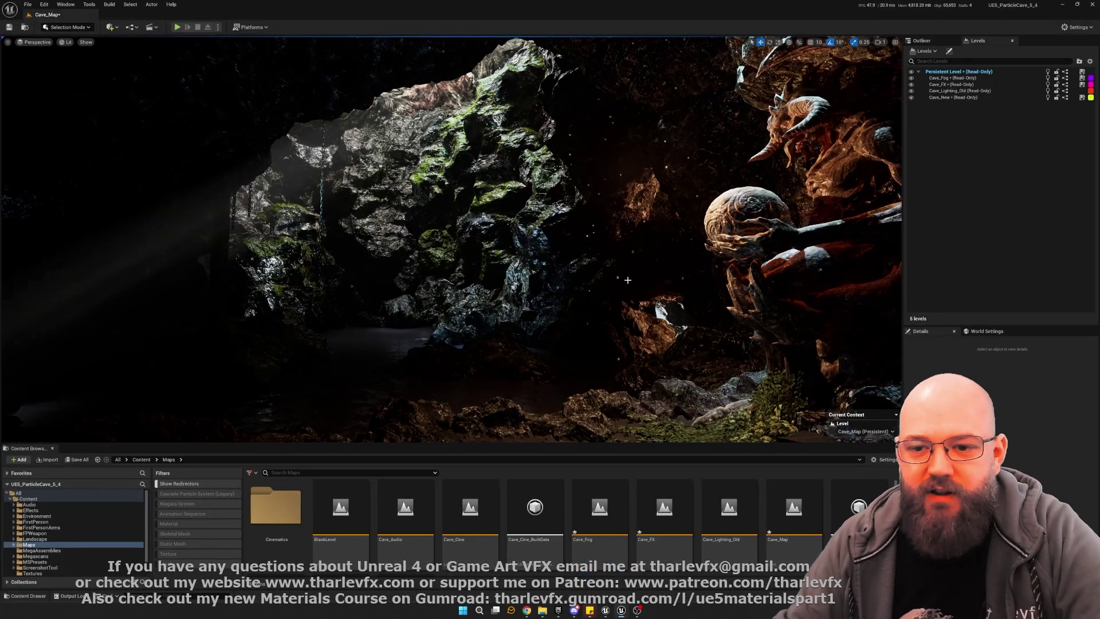
Step: Open the ScreenShot_Cinematic level sequence, lock the viewport to its camera cuts, and scrub through the snowy tower shots
click(152, 26)
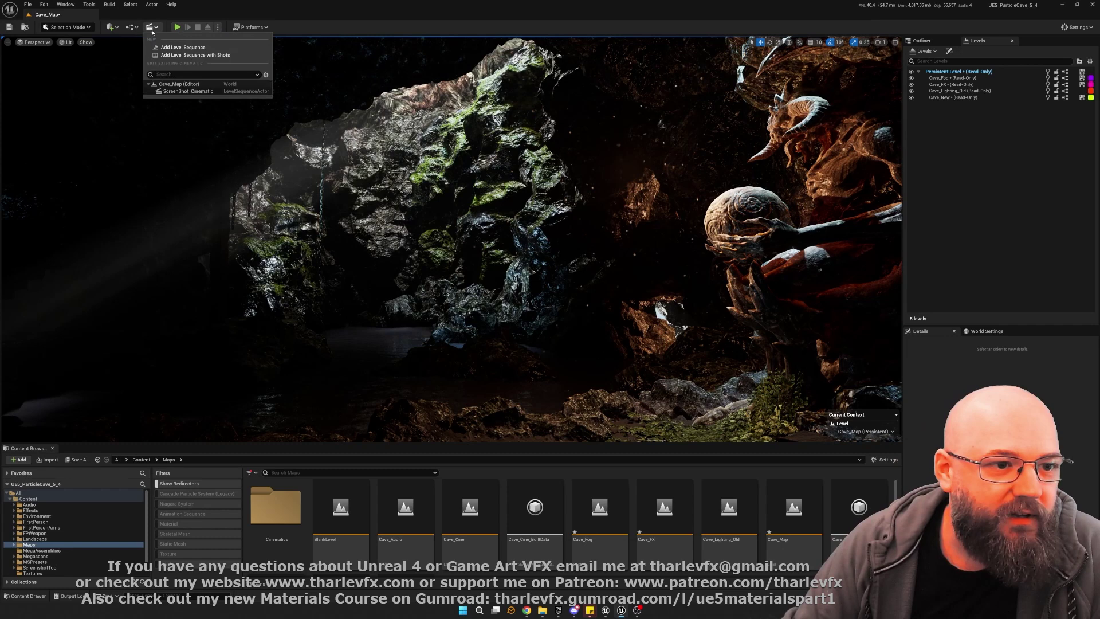
click(200, 91)
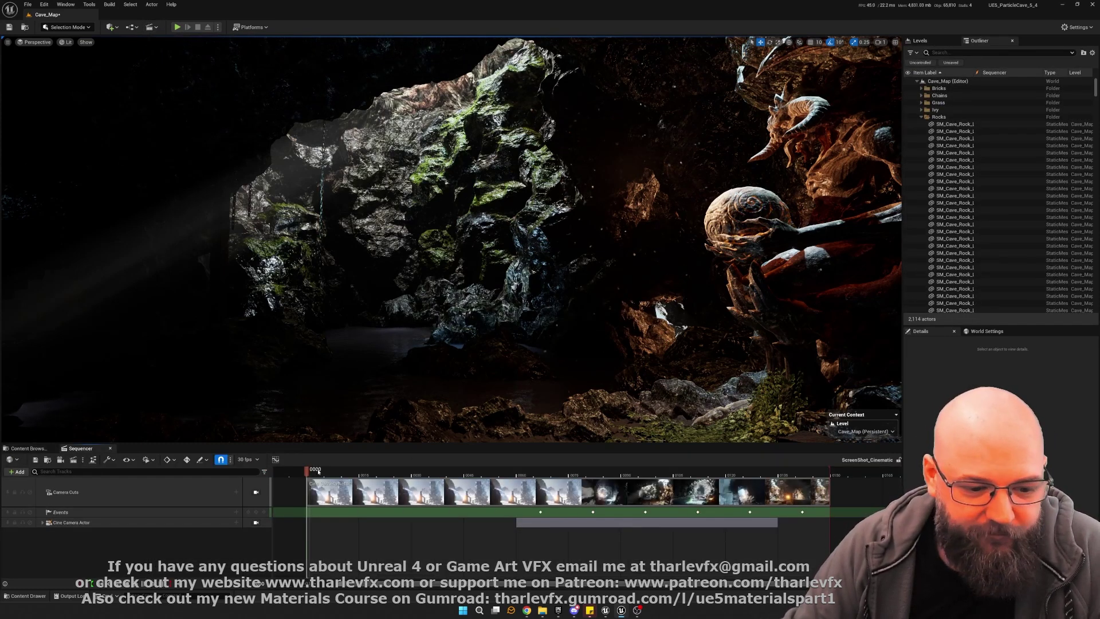
drag(322, 473, 432, 475)
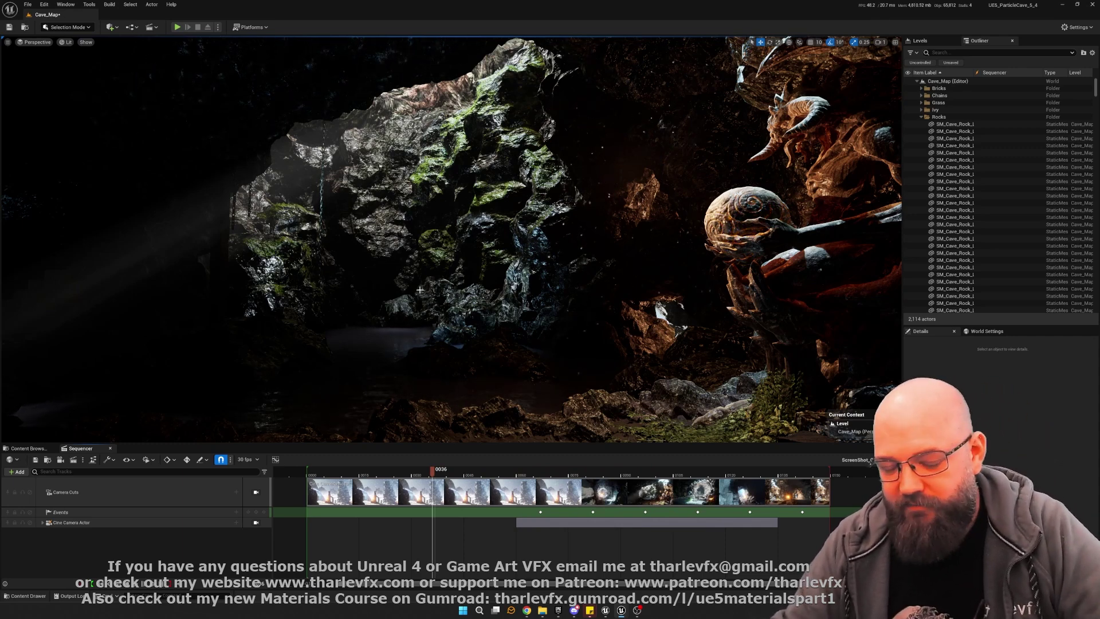
click(255, 493)
drag(389, 471, 467, 482)
Step: Open the blueprint behind the first event key at frame 67 and examine how the sequence events trigger the HighResShot console command
click(540, 511)
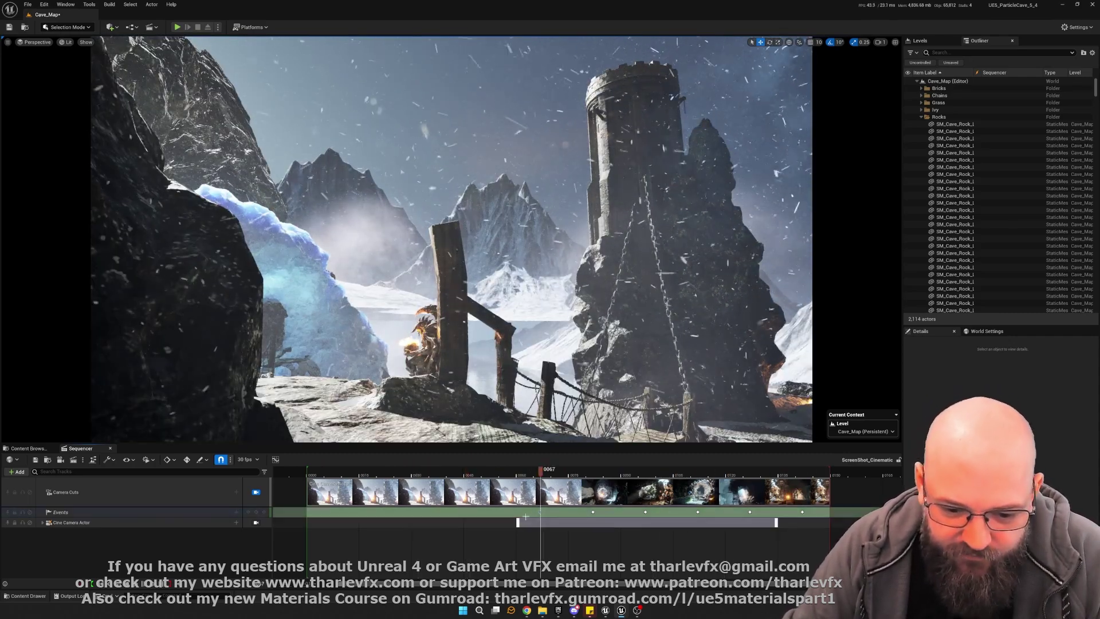
click(78, 515)
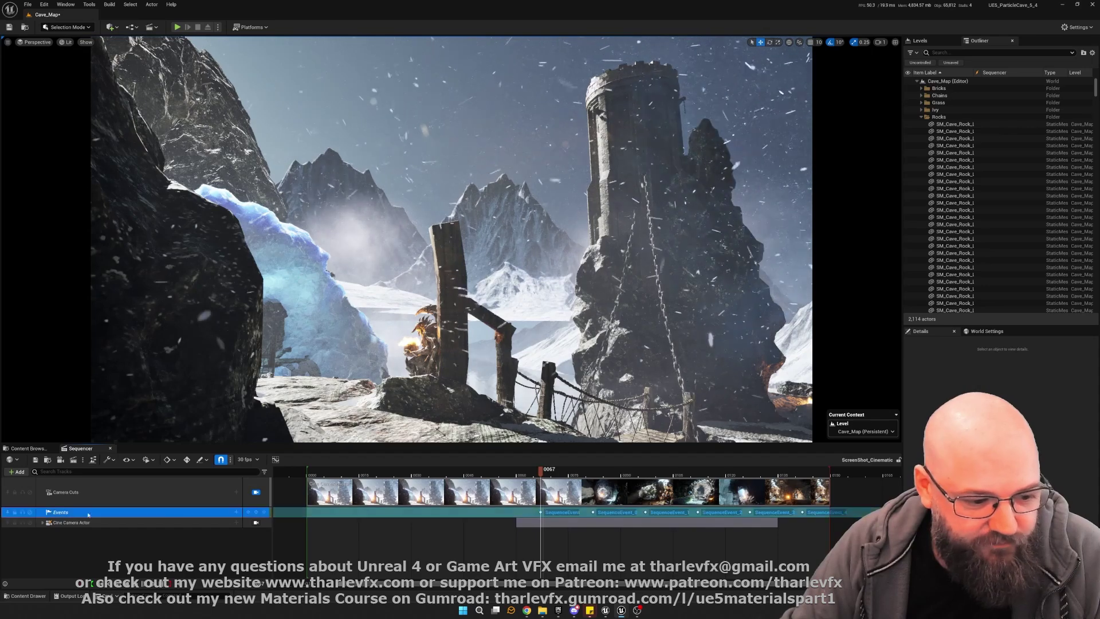
double_click(540, 513)
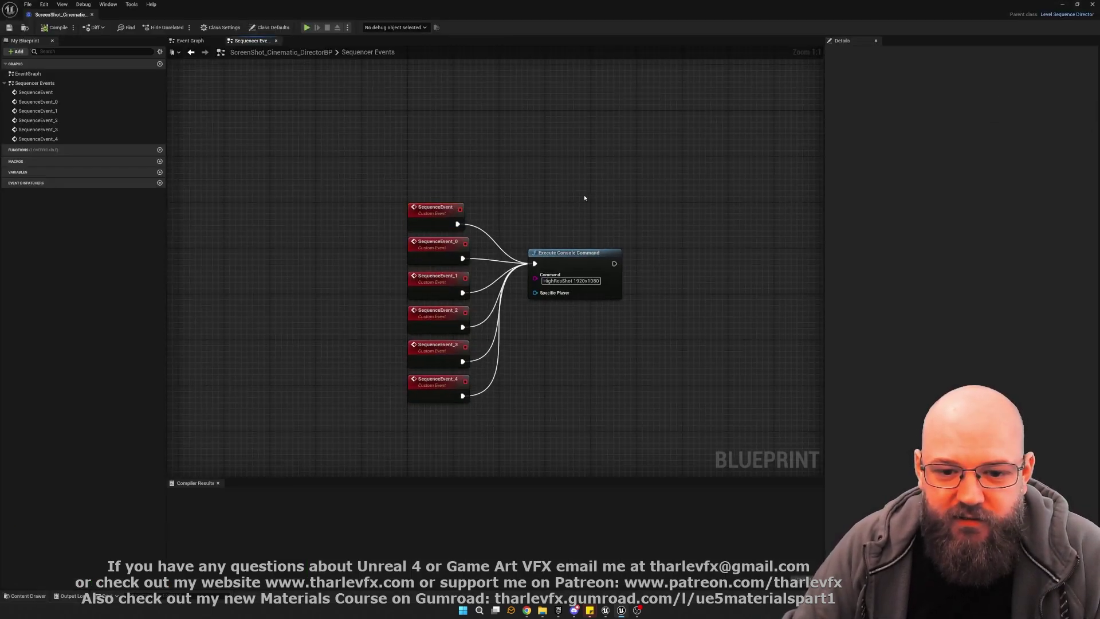
right_drag(567, 244, 528, 221)
scroll(533, 257, up, 1)
right_drag(520, 179, 540, 171)
scroll(549, 239, up, 1)
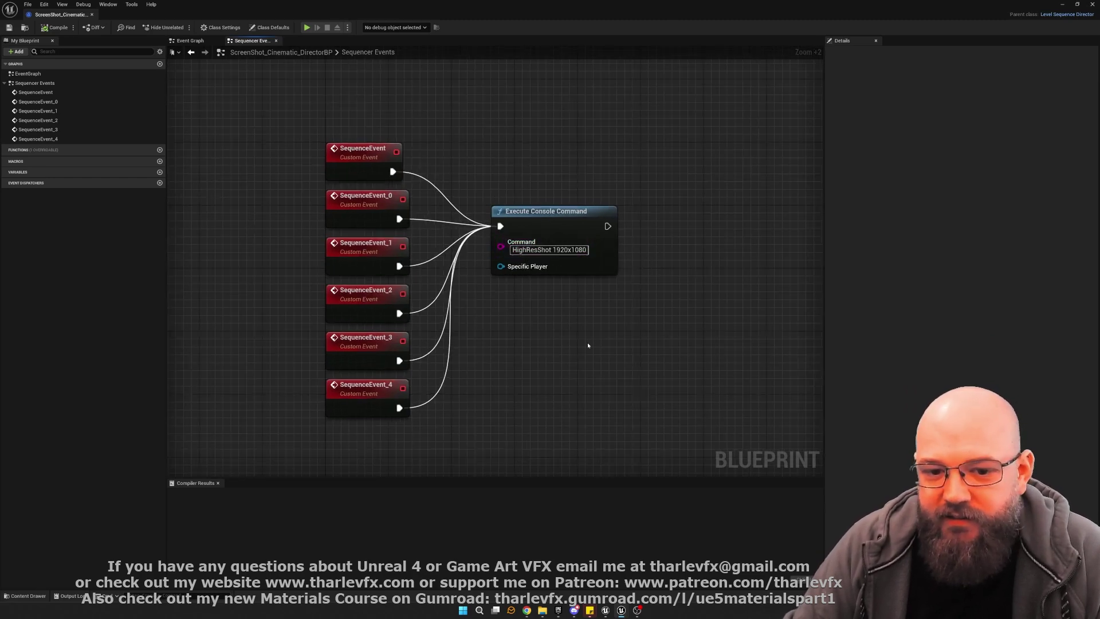
drag(607, 156, 310, 430)
click(587, 123)
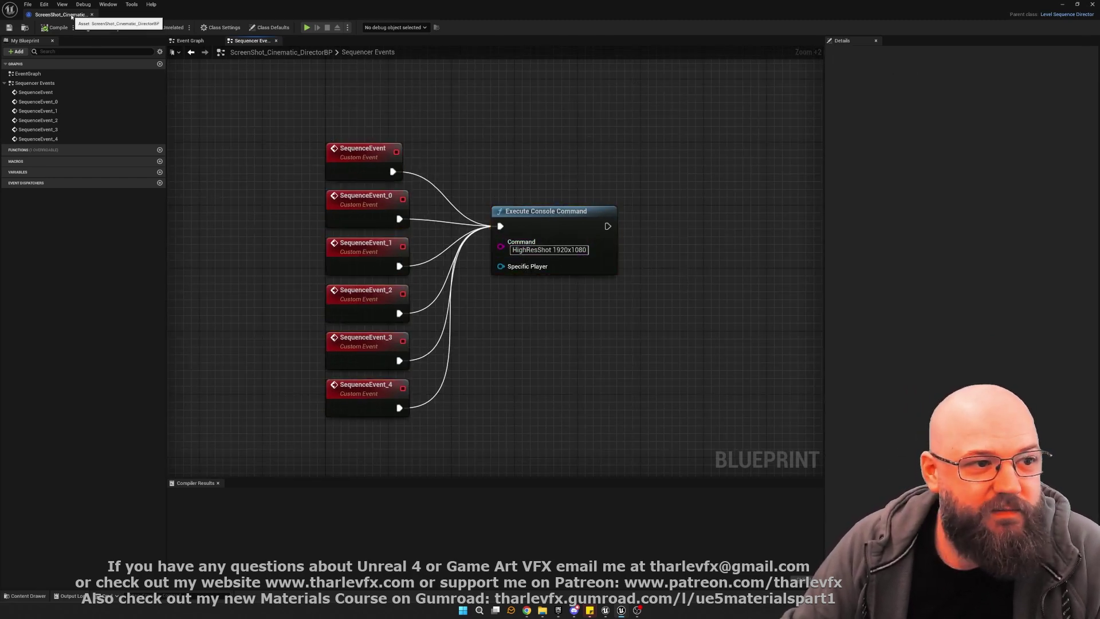
Step: Close the director blueprint and the sequence, and play the level in the editor to capture the cinematic's screenshots
click(92, 14)
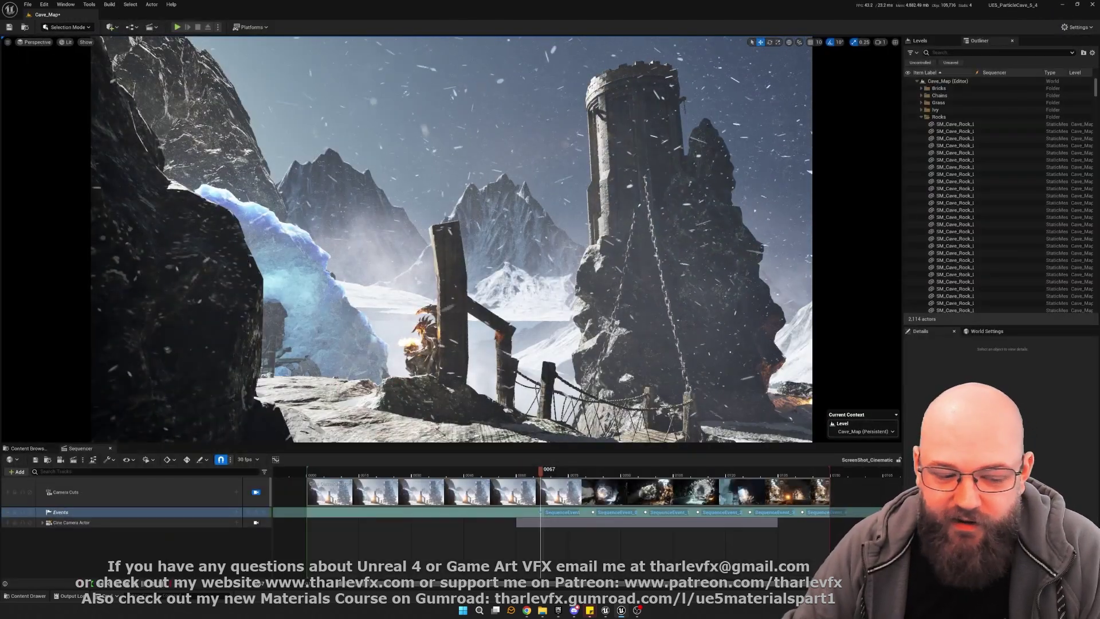
click(110, 448)
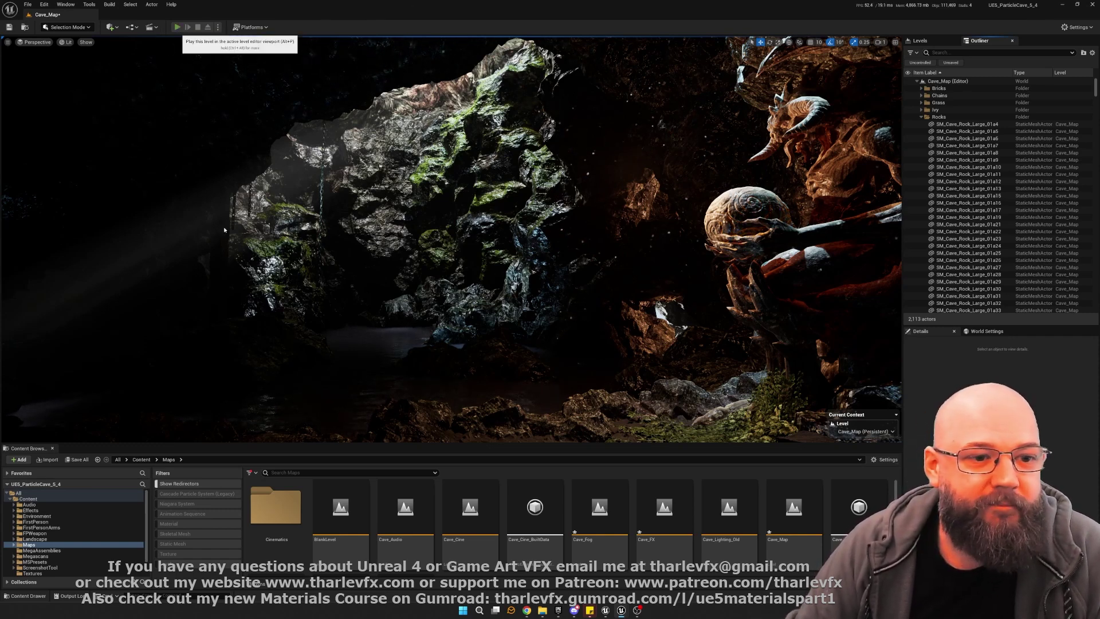
click(178, 27)
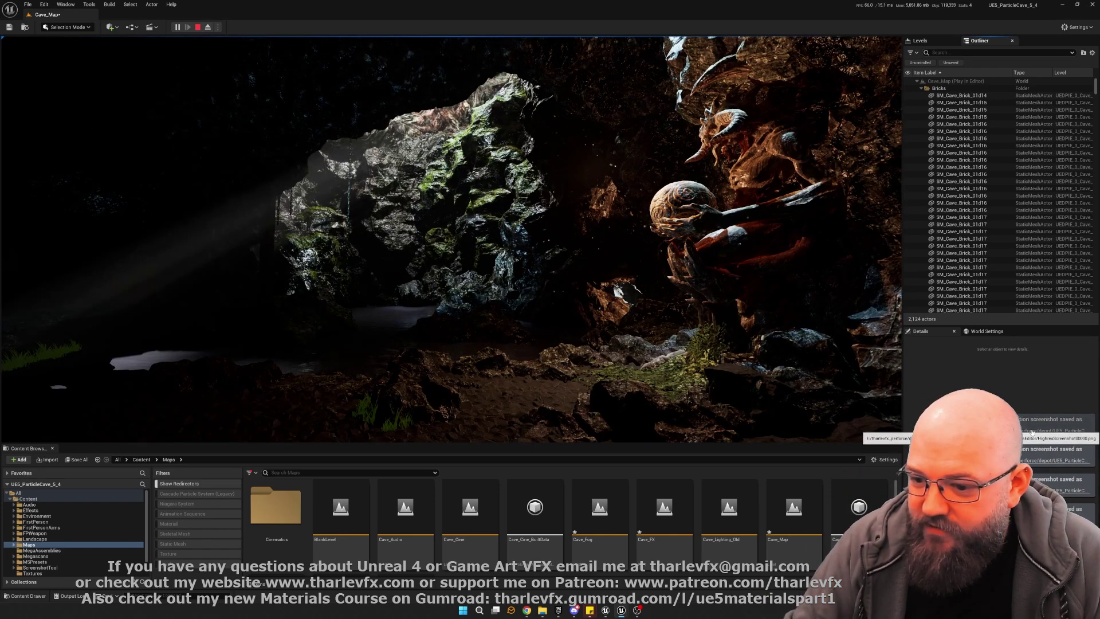
Step: Open the WindowsEditor screenshots folder in File Explorer and preview HighresScreenshot00000.png before putting both windows away
key(super+e)
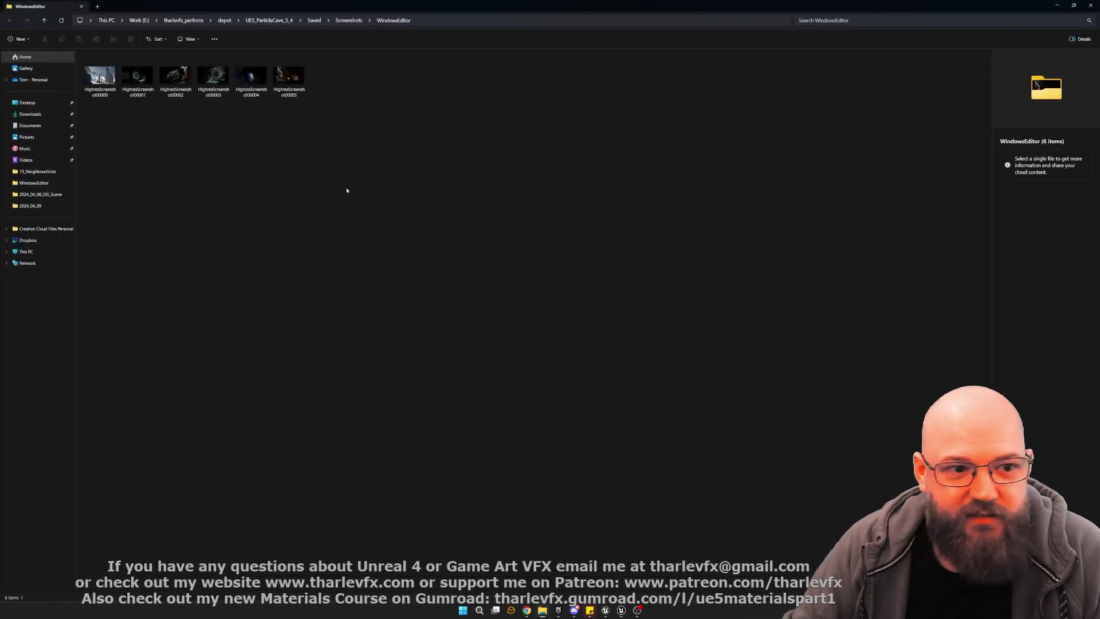
drag(471, 104, 77, 68)
click(422, 133)
double_click(105, 92)
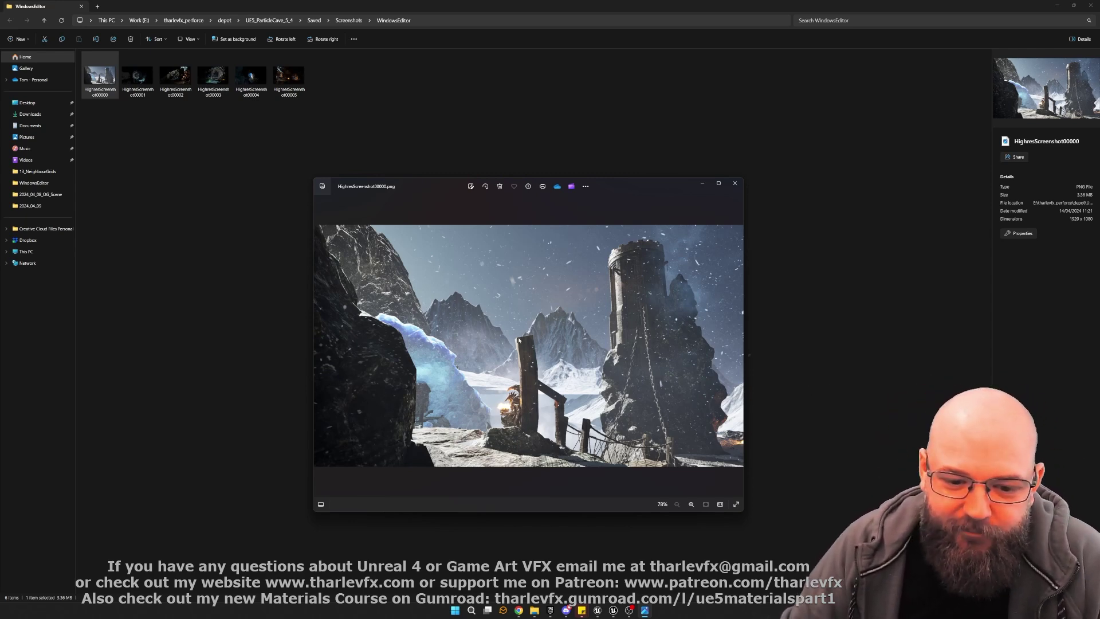
click(735, 184)
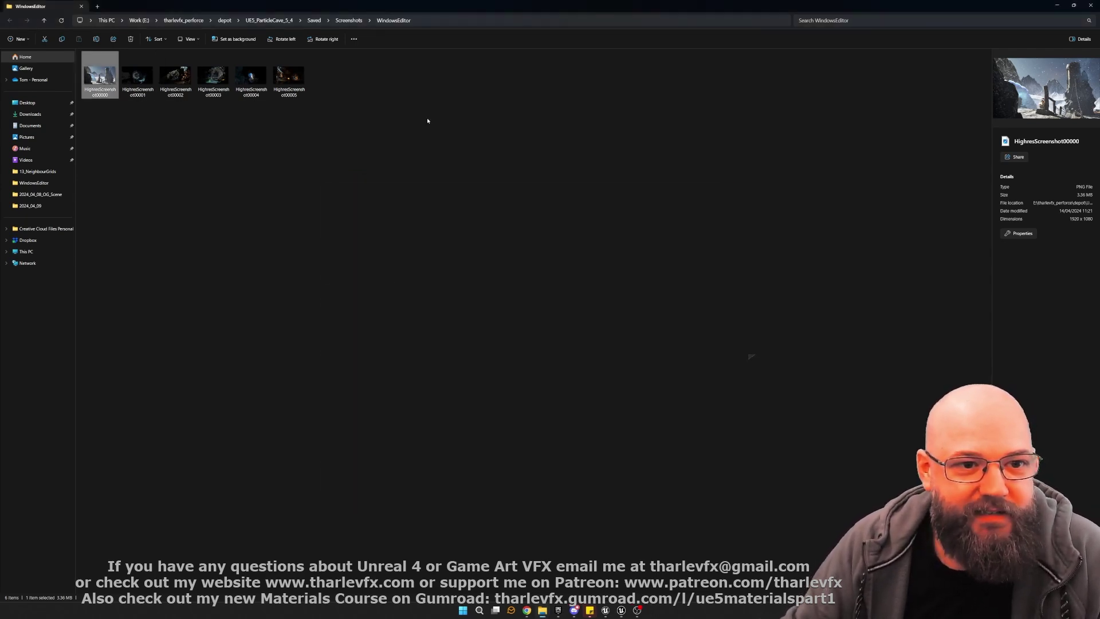
click(330, 111)
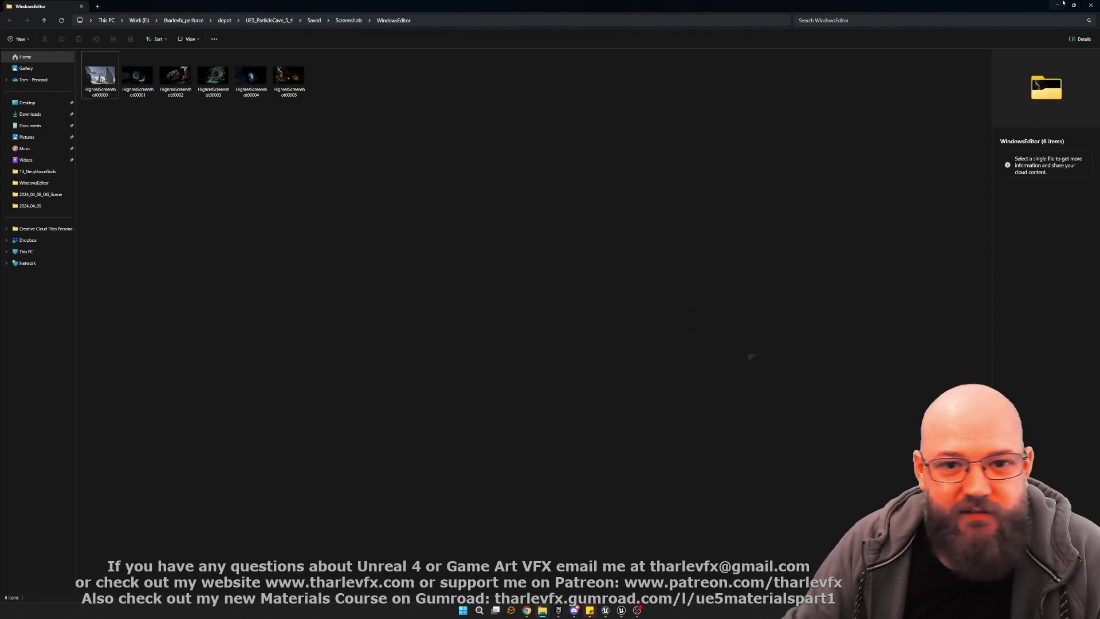
click(1056, 5)
Step: Stop the play session, return to the snowy tower view, and select the NS_Snow_General5 particle effect
click(583, 294)
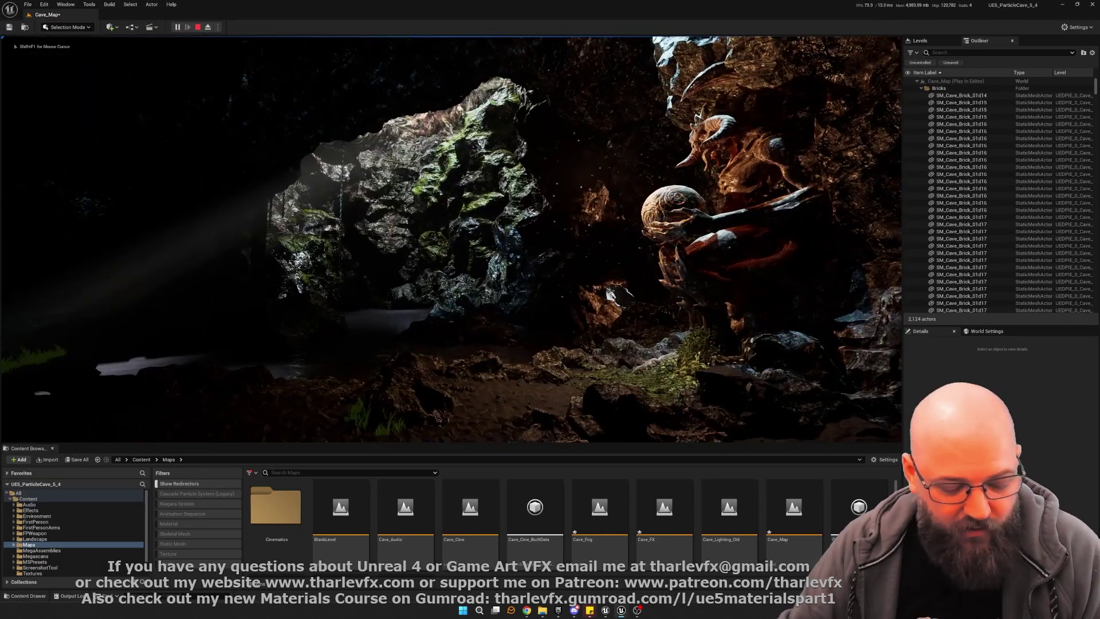
key(Escape)
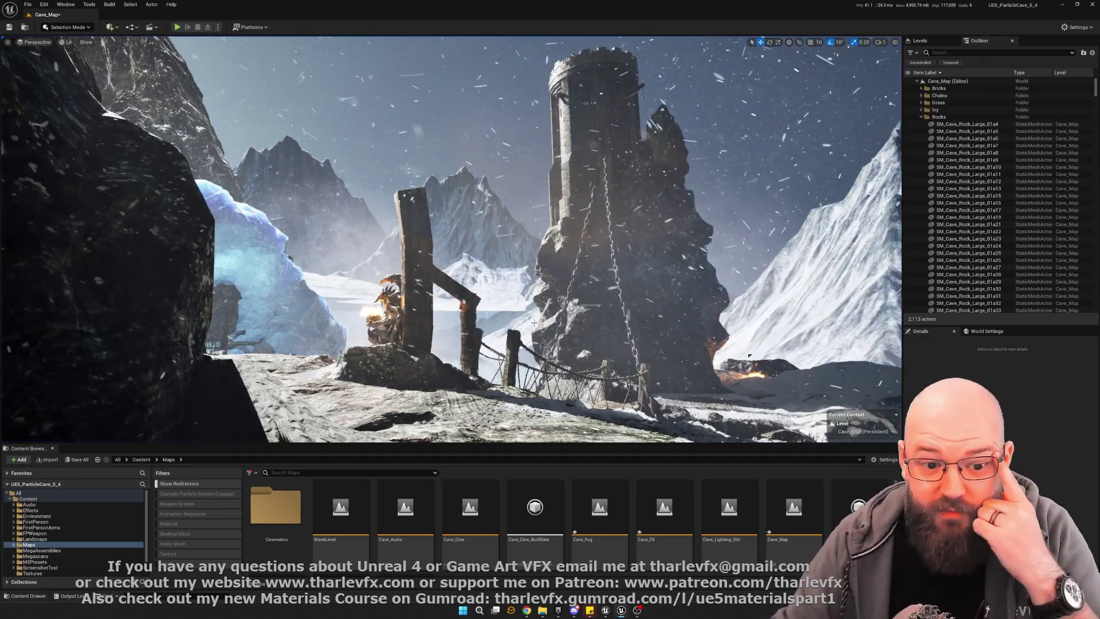
click(749, 355)
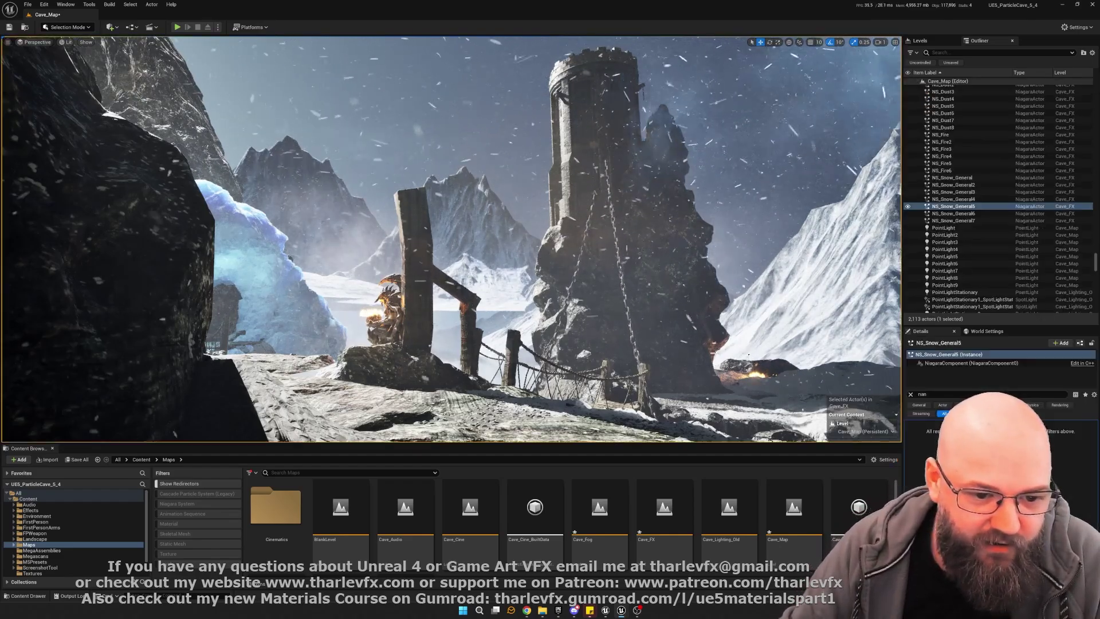
Step: Select the NS_Fire5 effect at the dragon statue and examine its flames, embers and smoke up close
key(w)
right_drag(749, 356, 749, 355)
click(158, 252)
right_drag(158, 252, 158, 252)
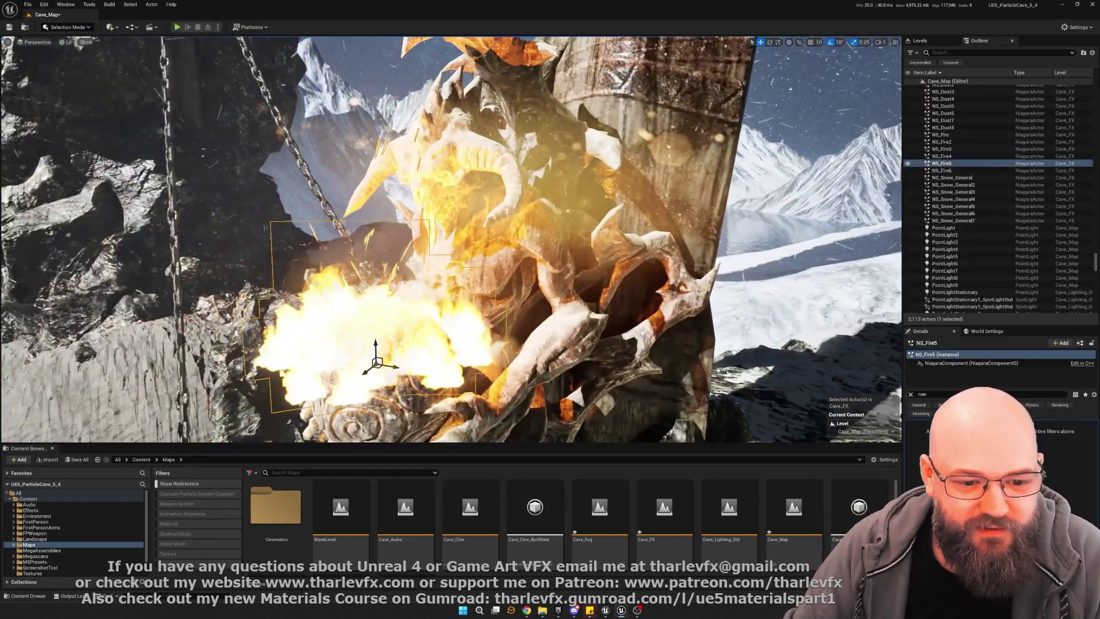
key(s)
right_drag(749, 355, 749, 356)
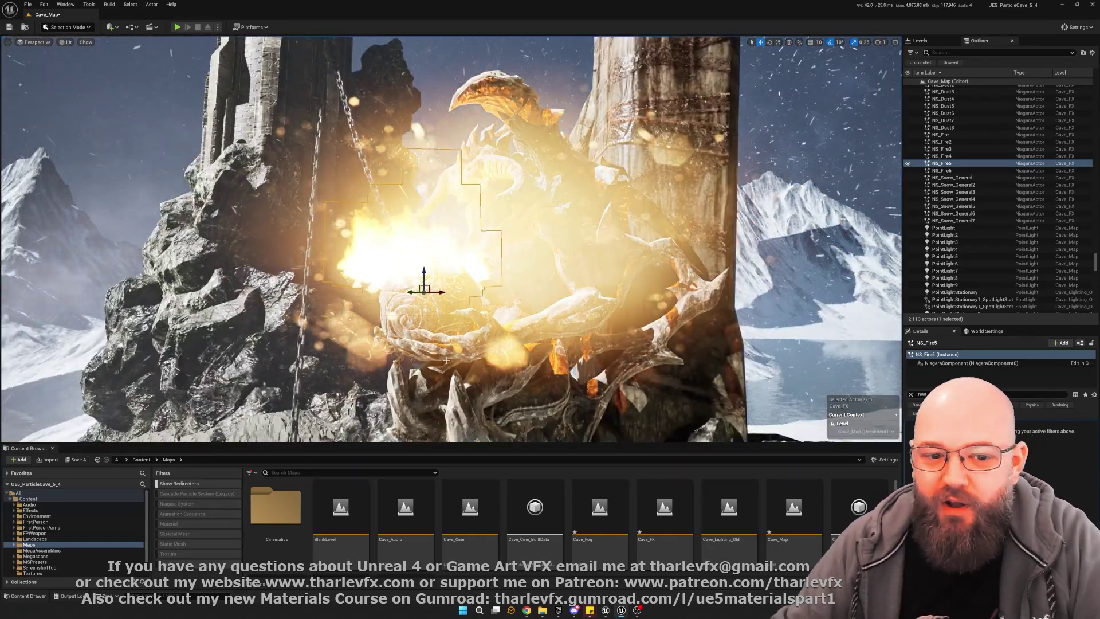
Step: Examine the dragon statue's fire from farther back, with the ice cave and snowy tower in view, and clear the selection
right_drag(480, 360, 480, 359)
key(s)
key(d)
right_drag(607, 352, 529, 363)
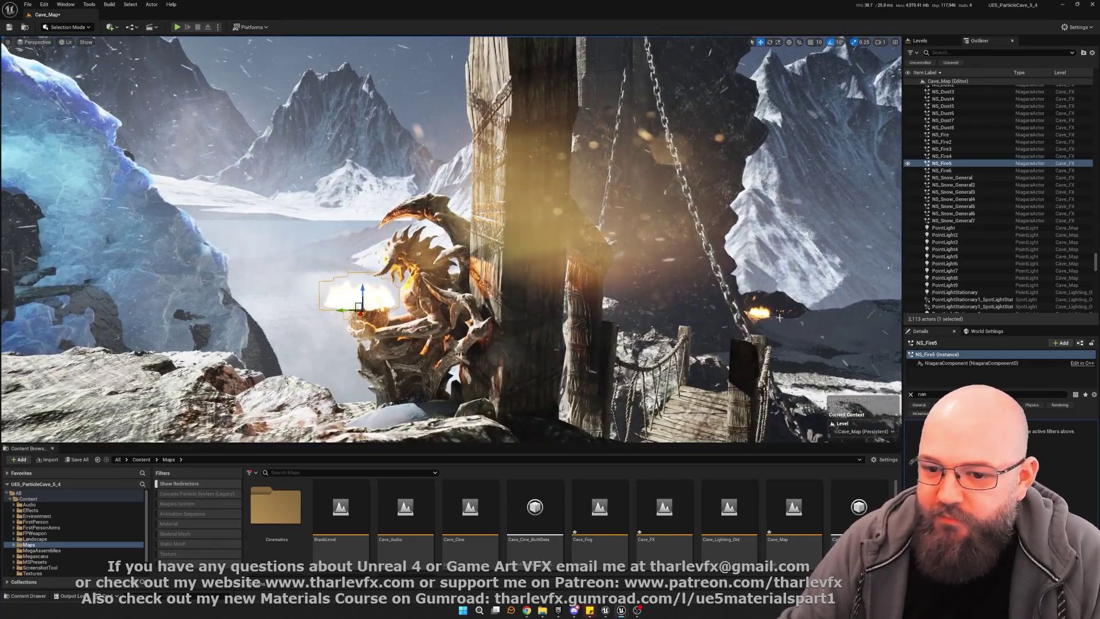
key(s)
right_drag(630, 368, 630, 369)
key(s)
key(d)
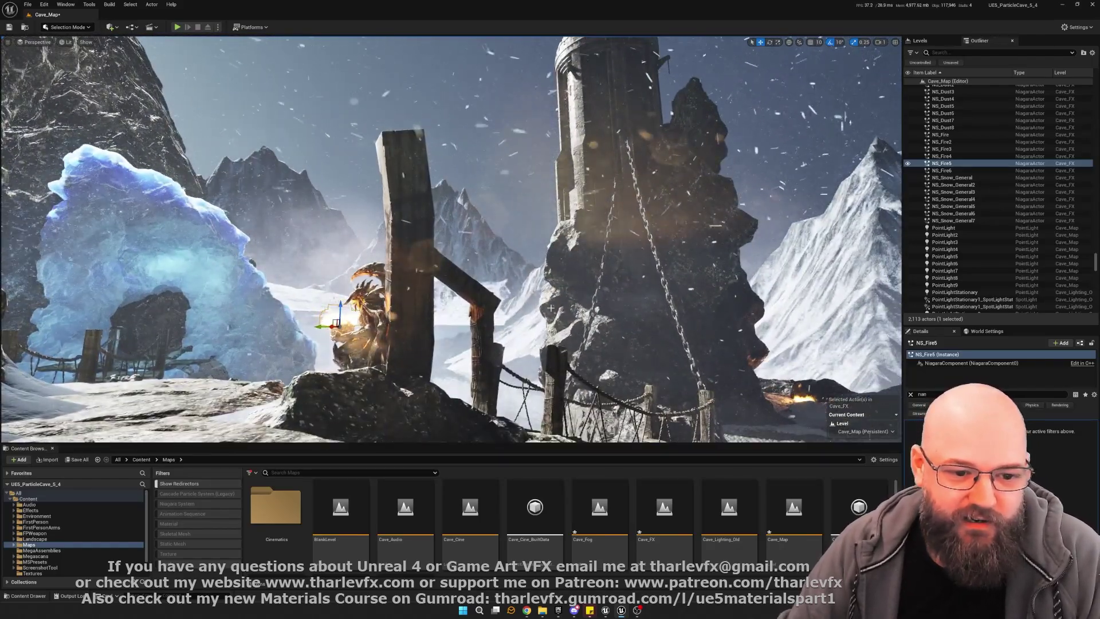
right_drag(550, 307, 549, 301)
key(h)
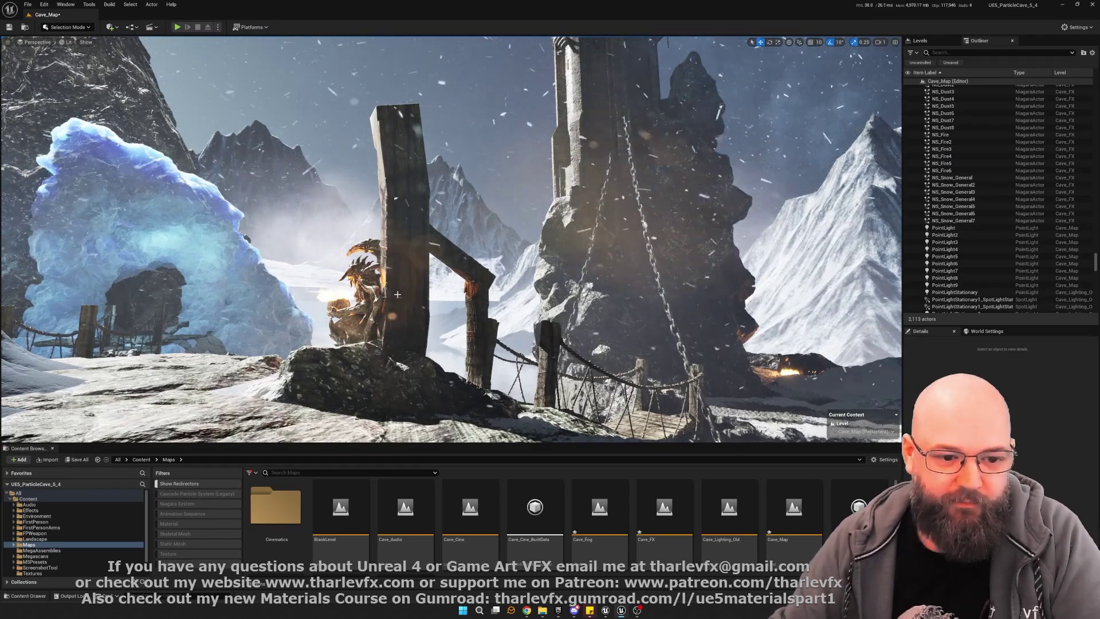
Step: Look around the wooden posts near the dragon statue and return to the bookmarked snowy tower view
key(w)
right_drag(380, 316, 363, 246)
key(s)
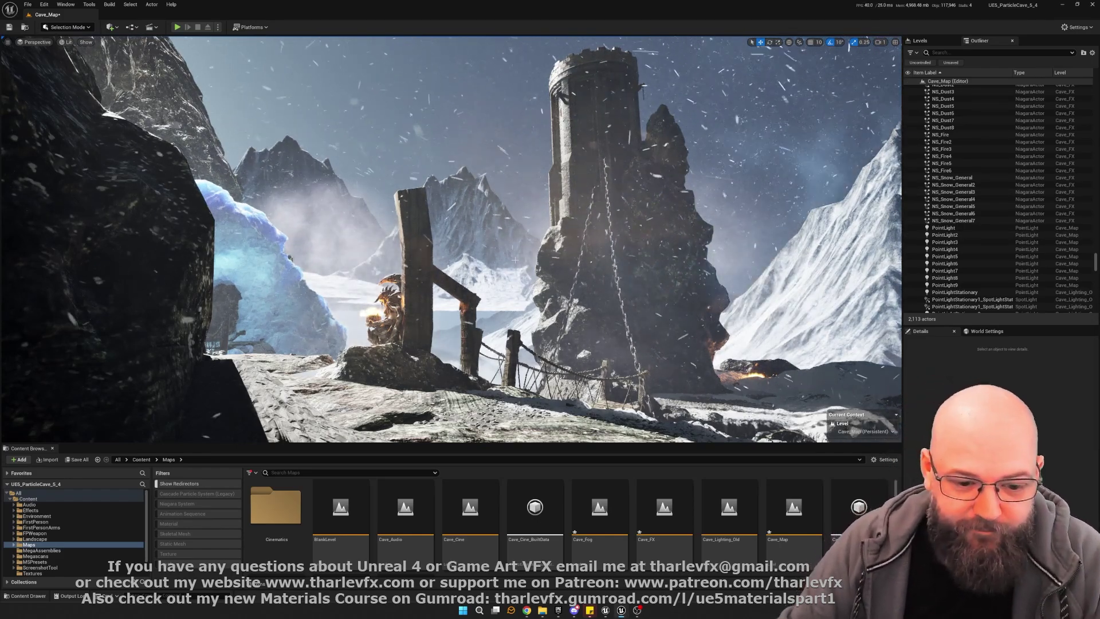
Step: Jump to the bookmarked cave archway view and inspect the rocky ground and passage beyond it
key(2)
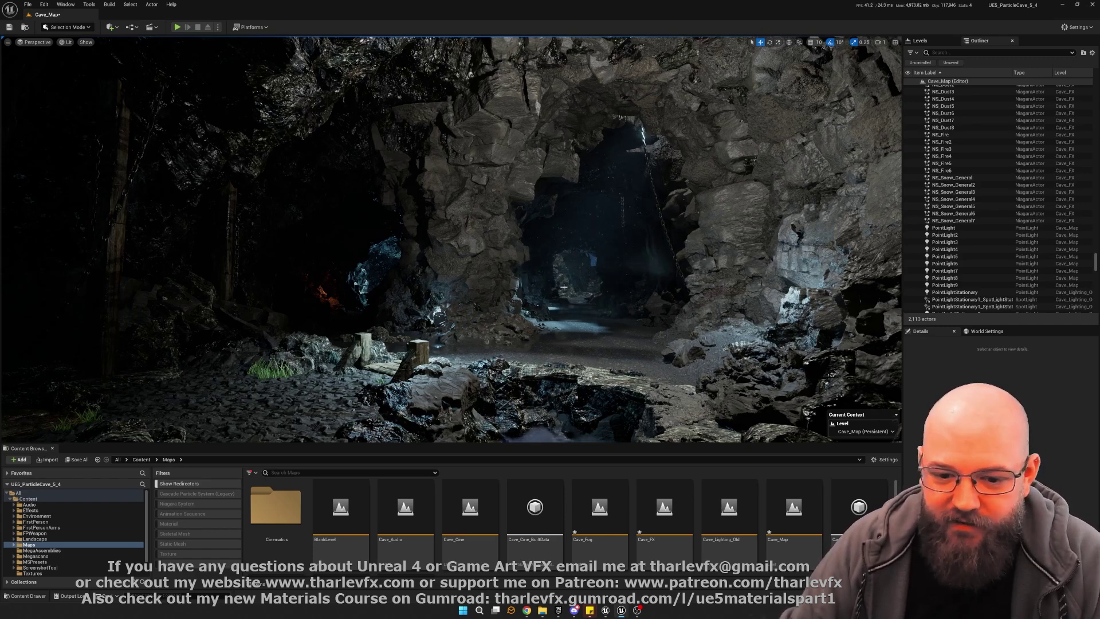
right_drag(586, 307, 530, 270)
key(w)
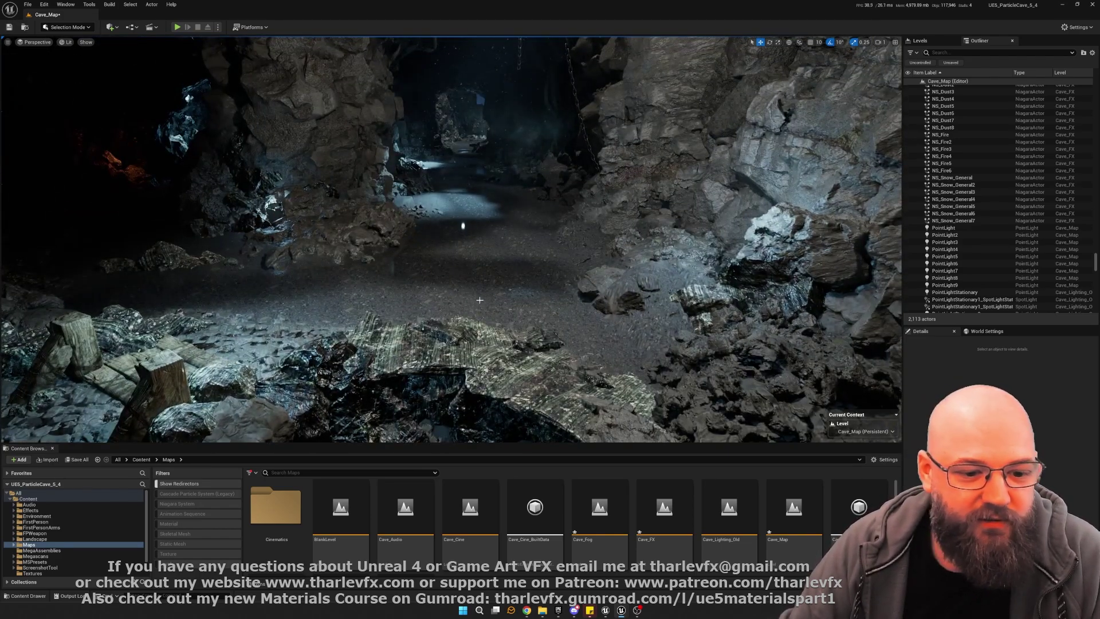
right_drag(466, 301, 389, 258)
Step: Return to the bookmarked snowy tower view and look across the surrounding mountains and ice cave
key(1)
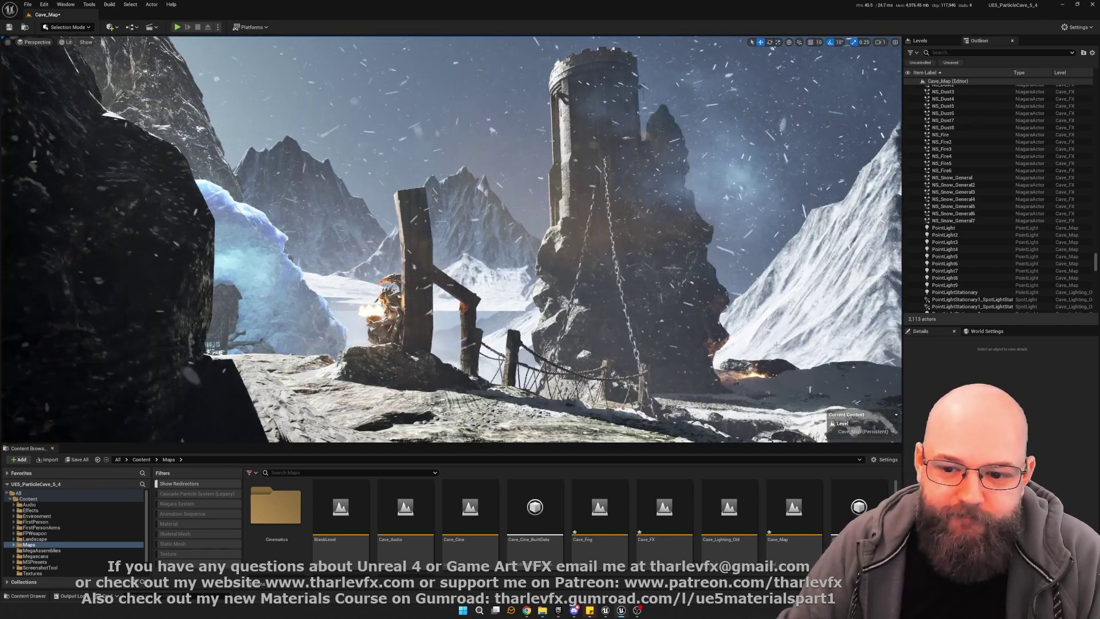
right_drag(777, 345, 893, 360)
right_drag(734, 306, 796, 321)
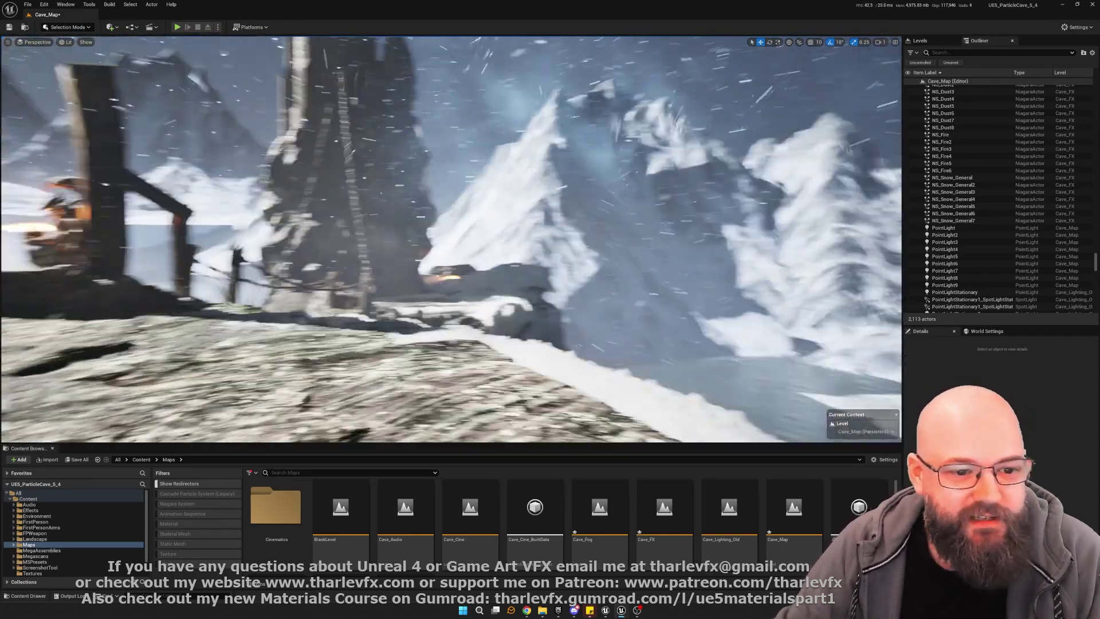
right_drag(451, 239, 361, 238)
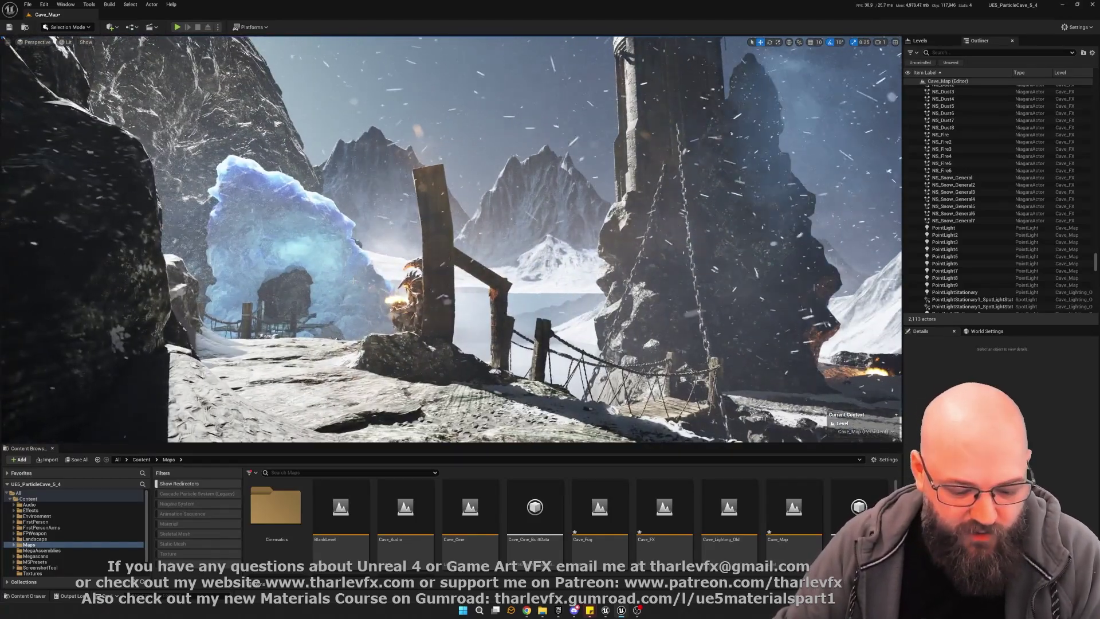
Step: Jump to the bookmarked dark cave hall view and examine the statues, fire pit, passage to the outside and stone archway
key(1)
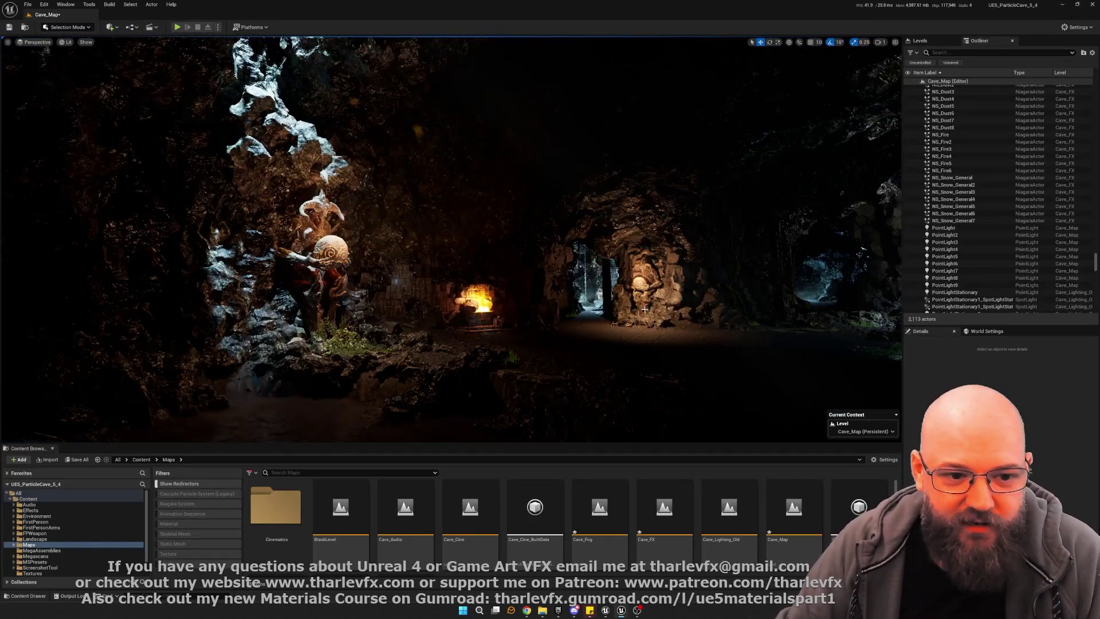
right_drag(641, 309, 784, 307)
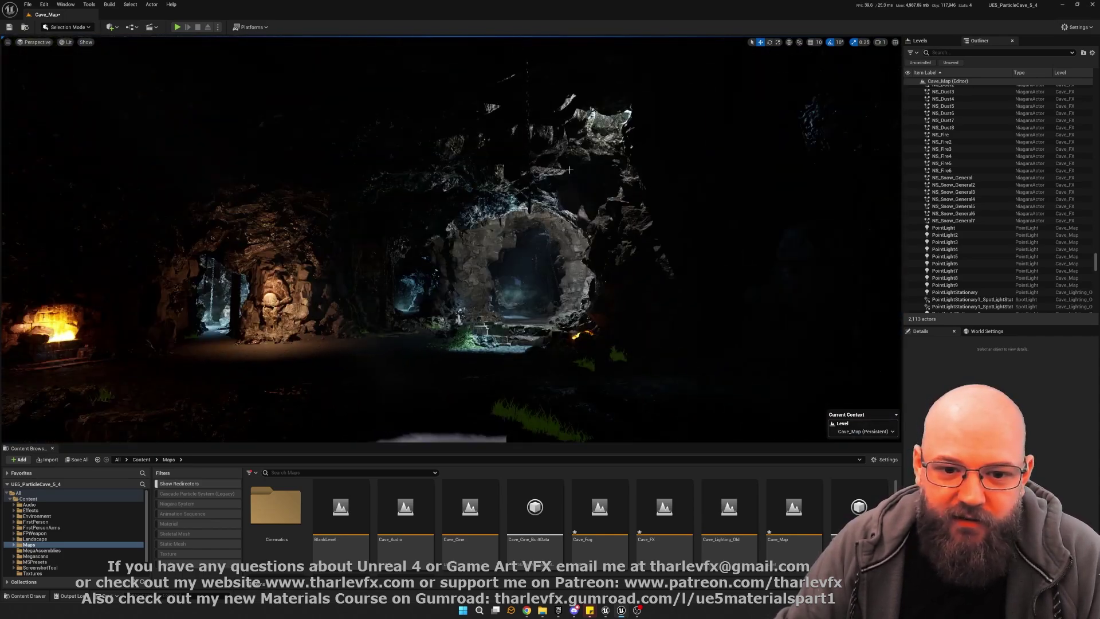
right_drag(574, 158, 495, 273)
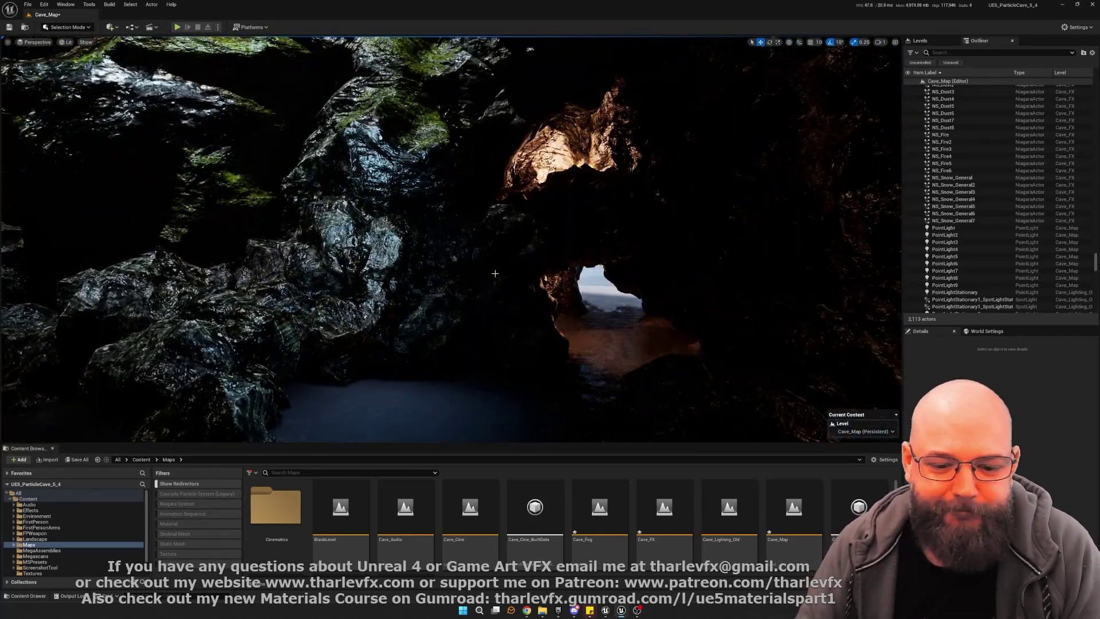
right_drag(494, 273, 744, 321)
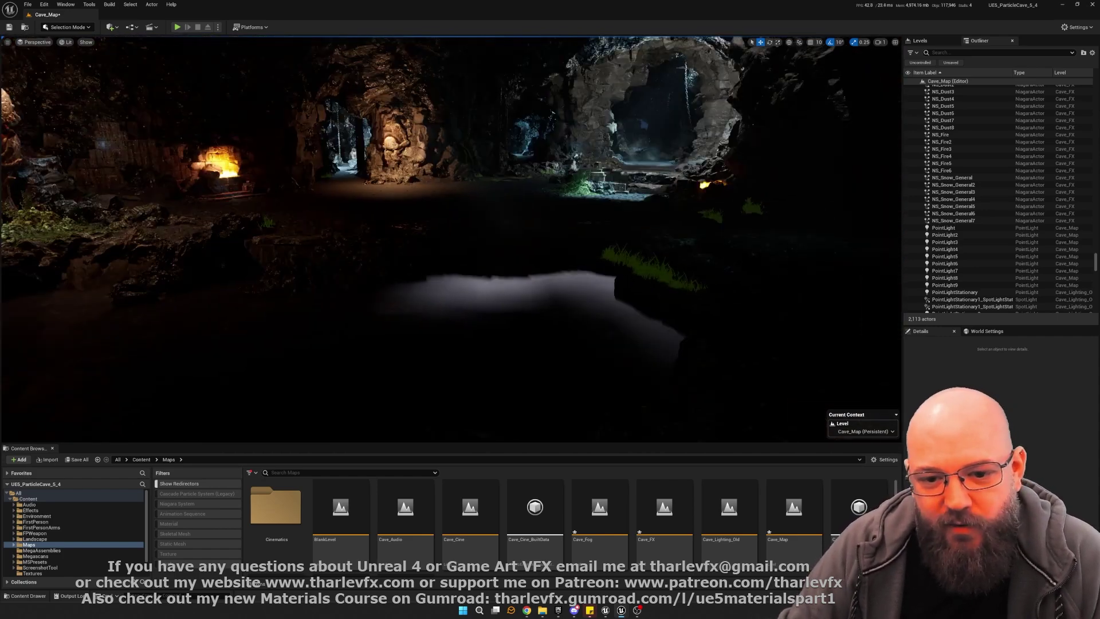
right_drag(504, 276, 541, 201)
scroll(503, 276, up, 3)
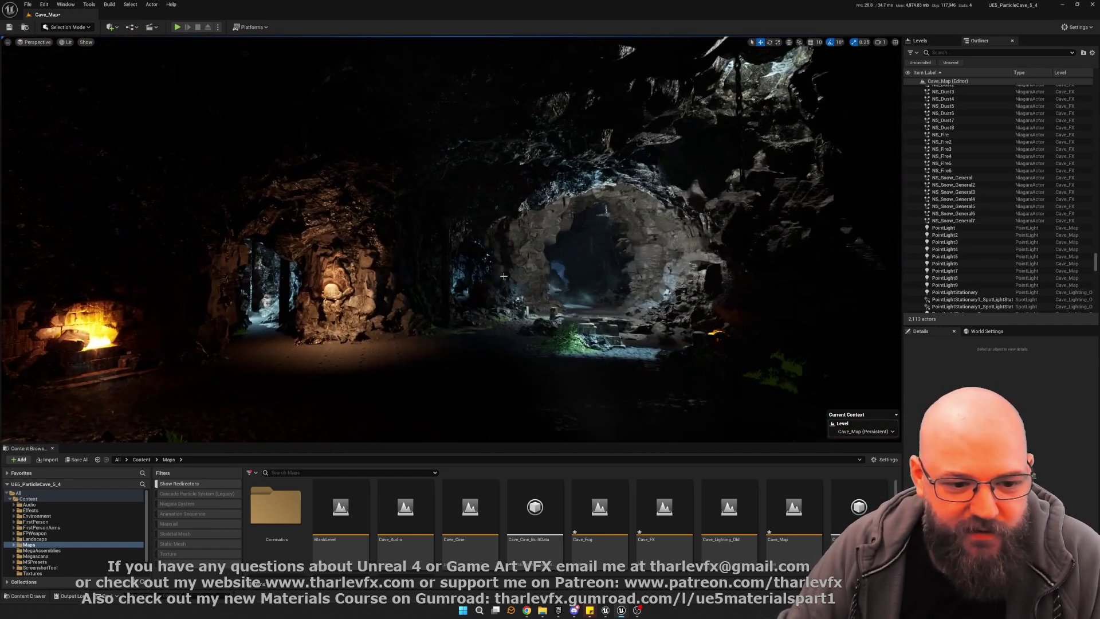
key(w)
right_drag(504, 276, 530, 312)
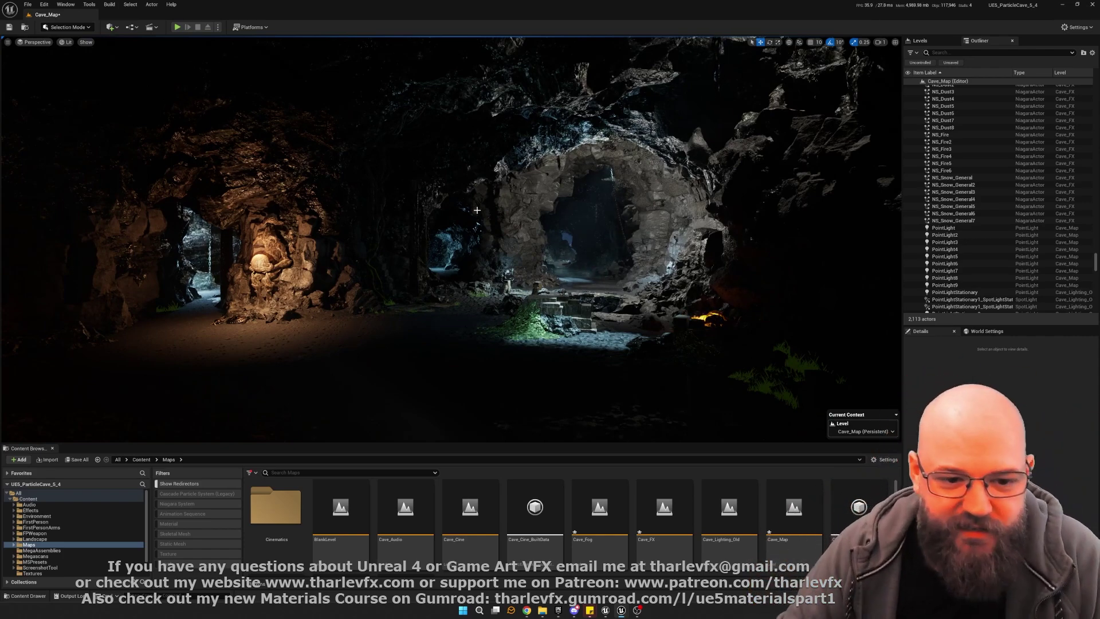
Step: Approach the large stone archway and examine its rock walls, the pool in front and the lit passages beyond
key(w)
right_drag(542, 315, 358, 295)
key(w)
key(s)
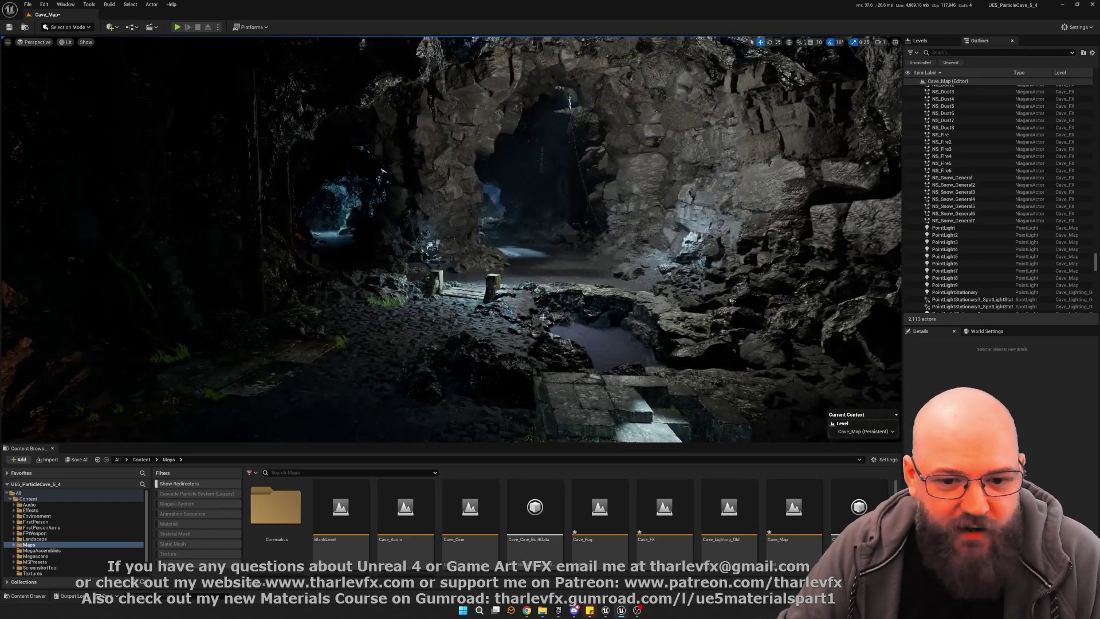
key(w)
right_drag(543, 316, 557, 309)
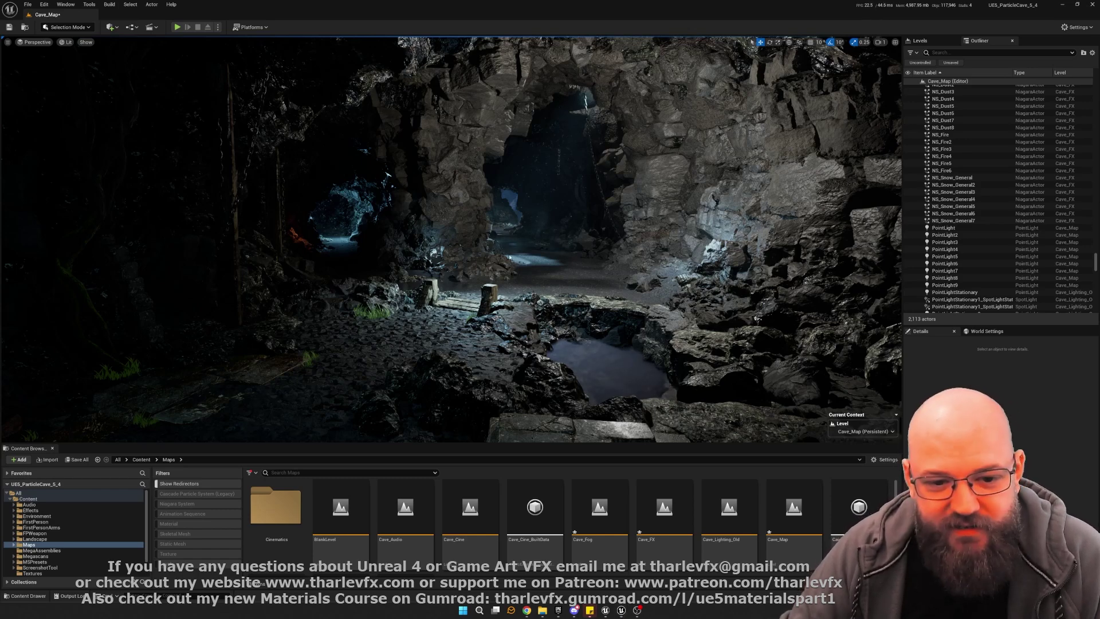
right_drag(489, 290, 495, 277)
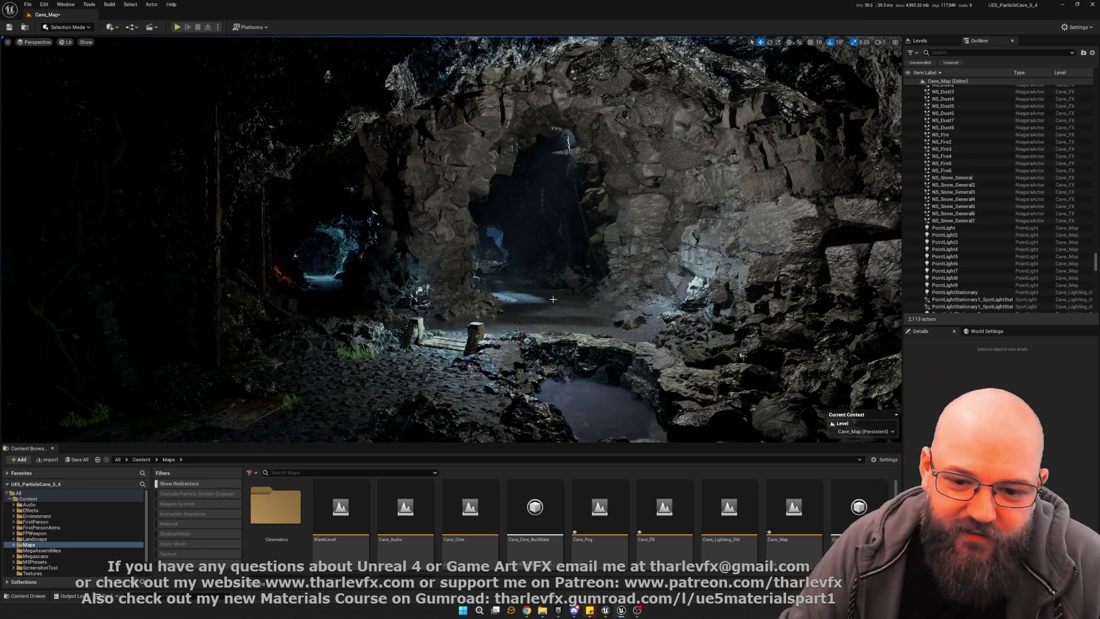
right_drag(553, 299, 519, 292)
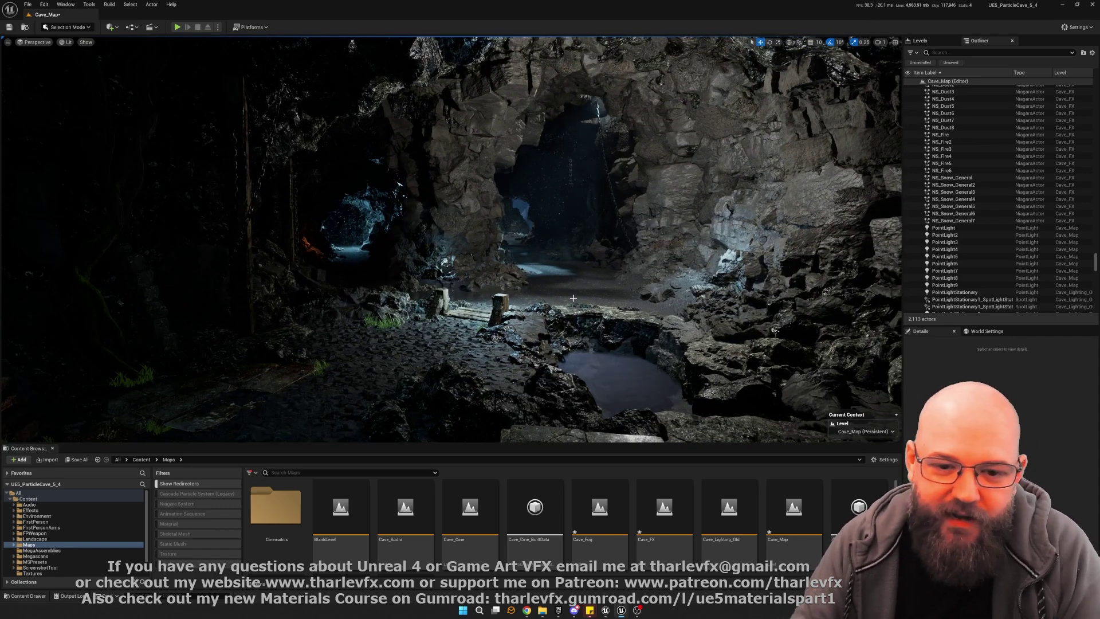
right_drag(602, 288, 580, 284)
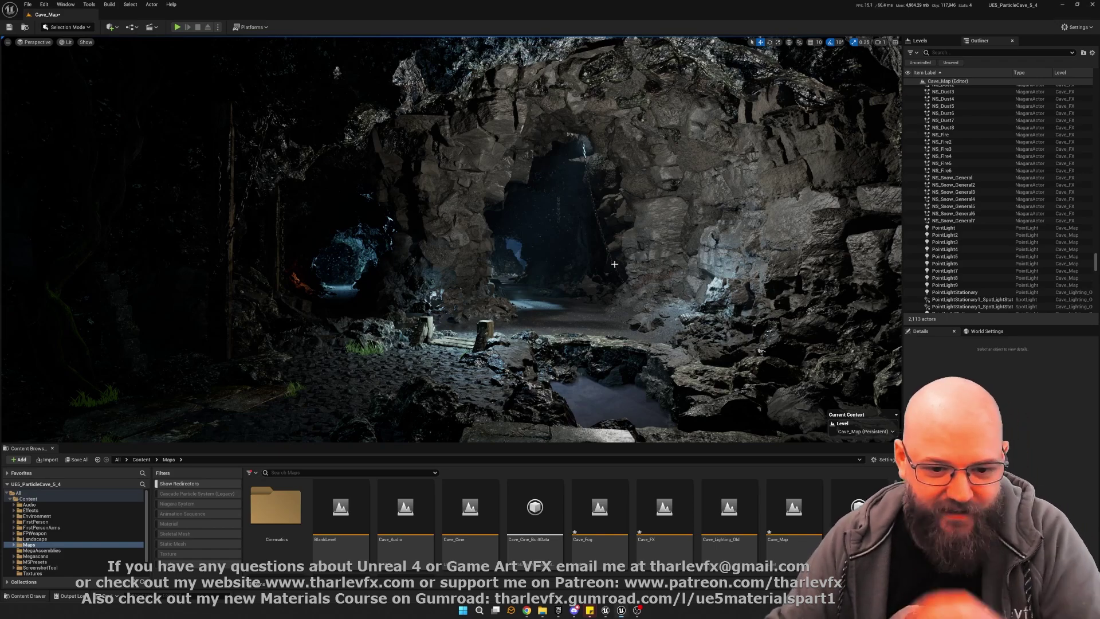
mouse_move(614, 263)
right_down()
mouse_move(585, 267)
mouse_move(624, 263)
right_up()
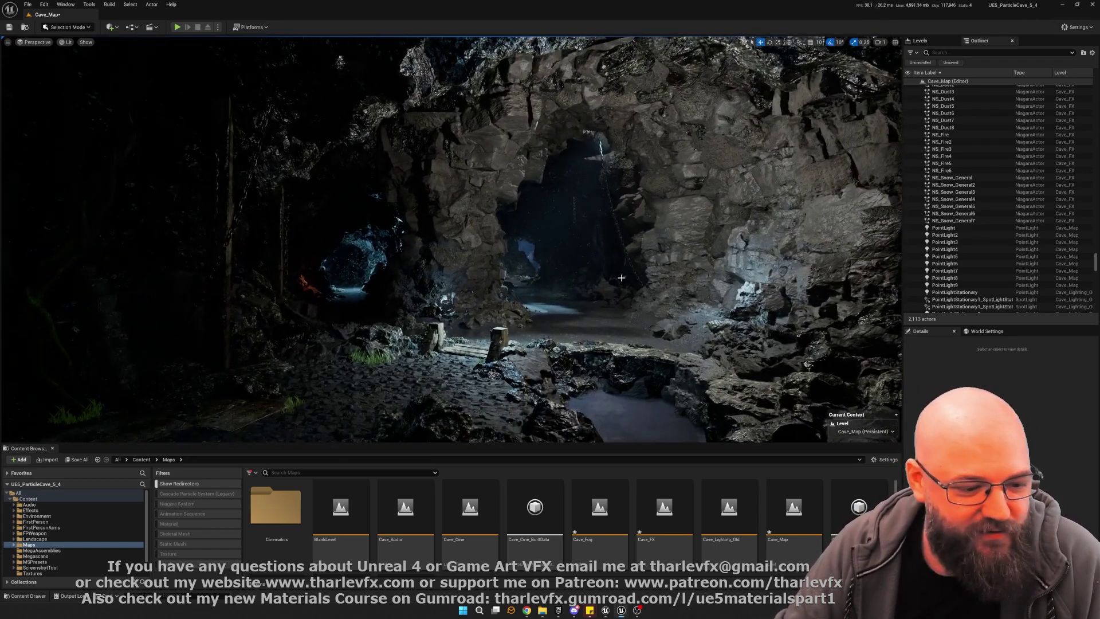